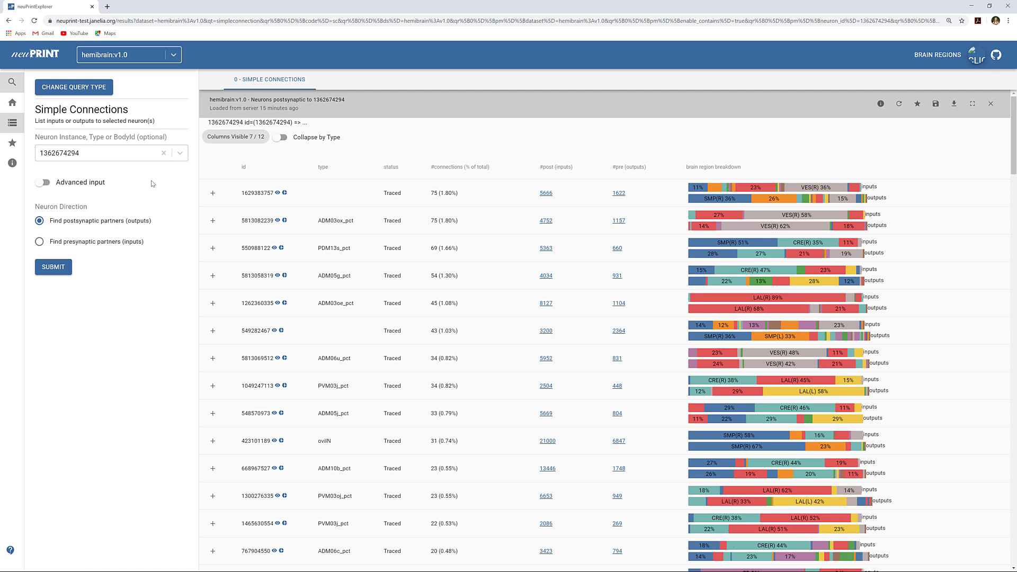
left_click(13, 83)
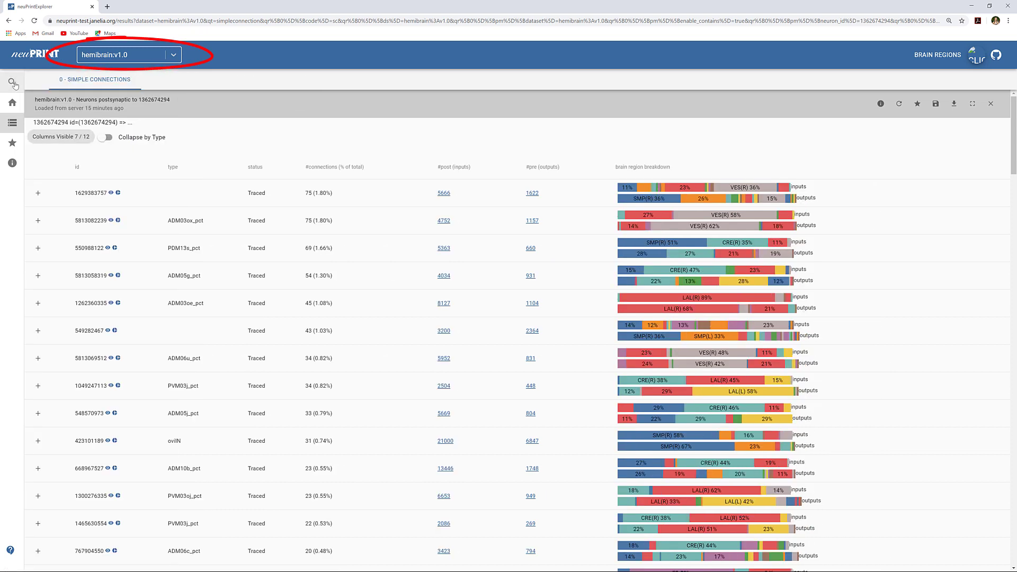
scroll(258, 236, "down", 5)
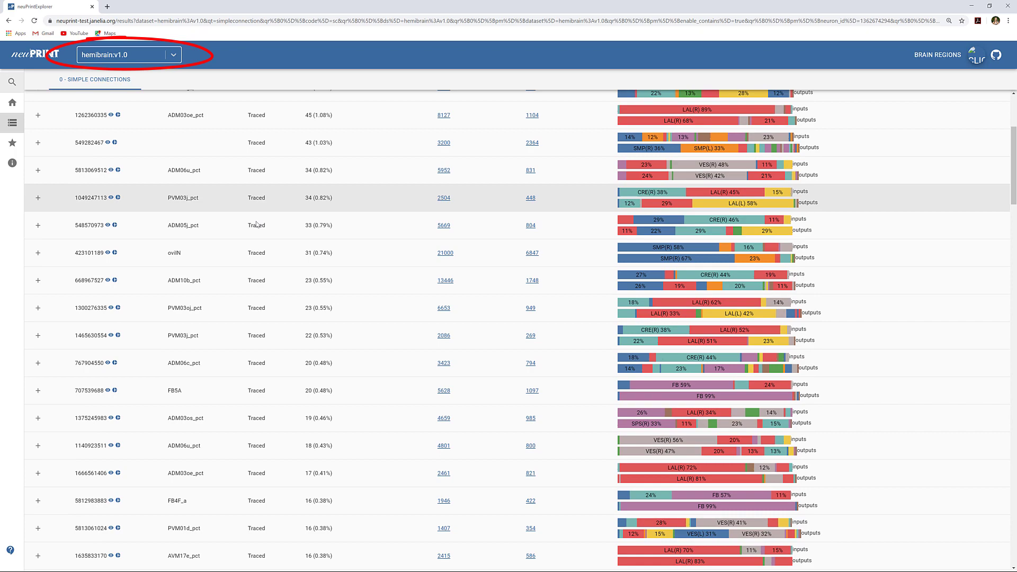
scroll(260, 265, "down", 8)
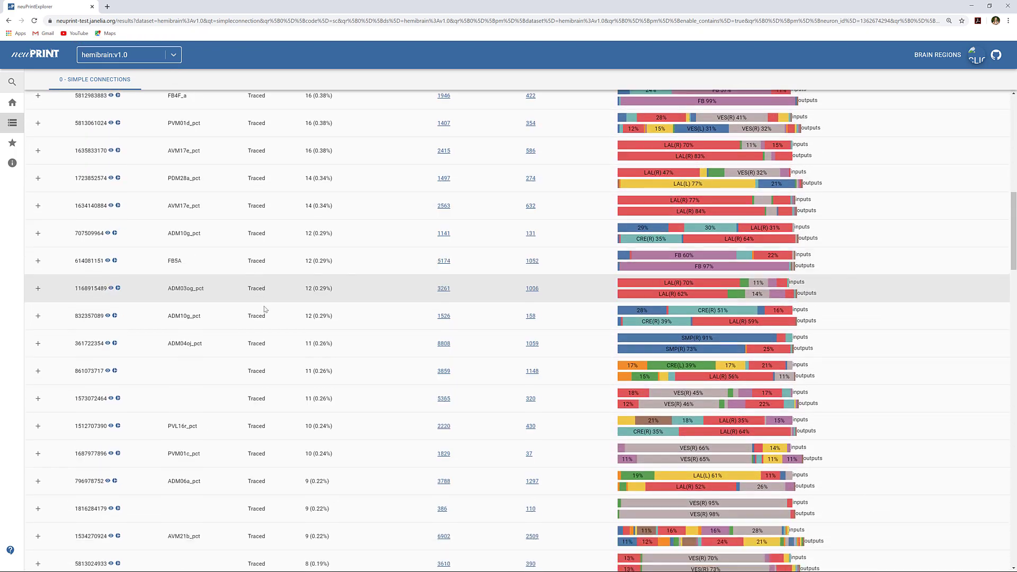
scroll(265, 318, "down", 8)
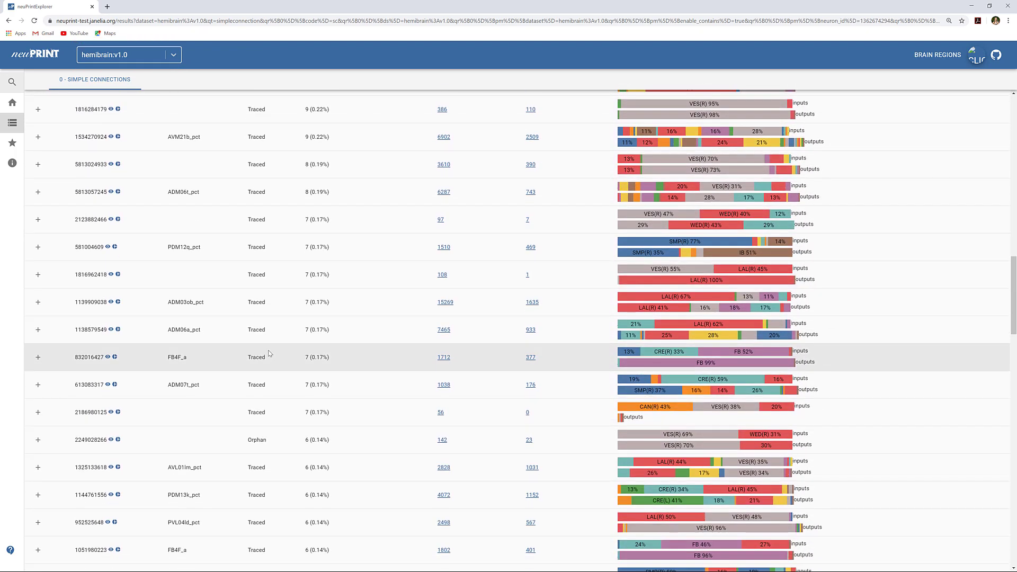
scroll(269, 355, "down", 10)
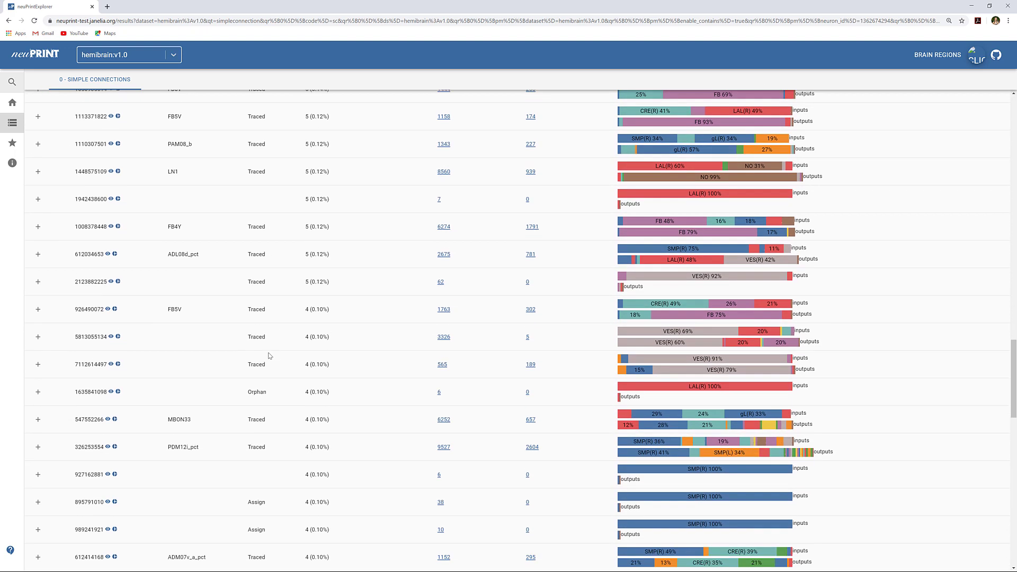
scroll(269, 355, "down", 1)
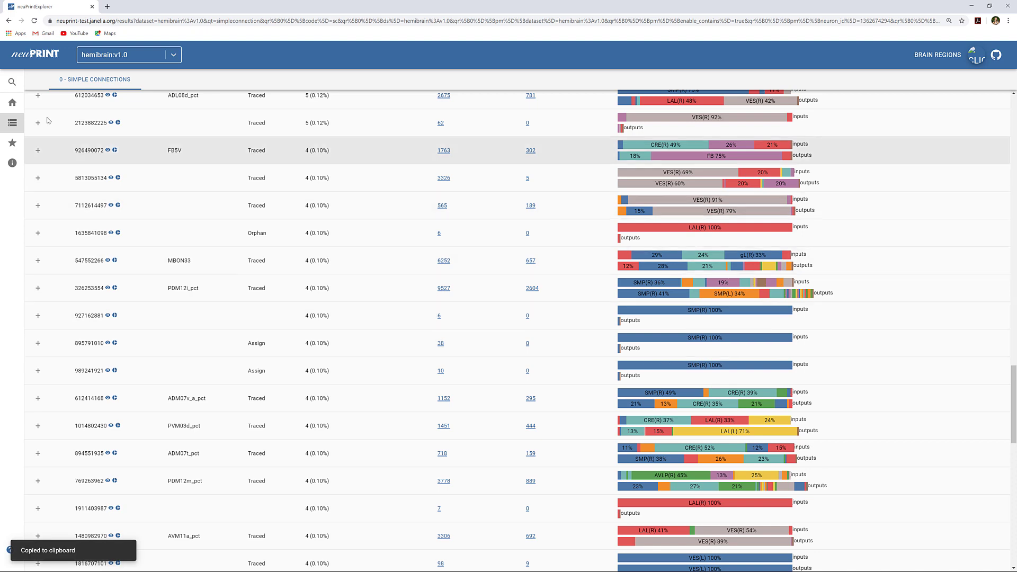
Submit neuron 895791010 to a Neuroglancer visualization query, close the skeleton side view and show the Neuroglancer results.
left_click(3, 84)
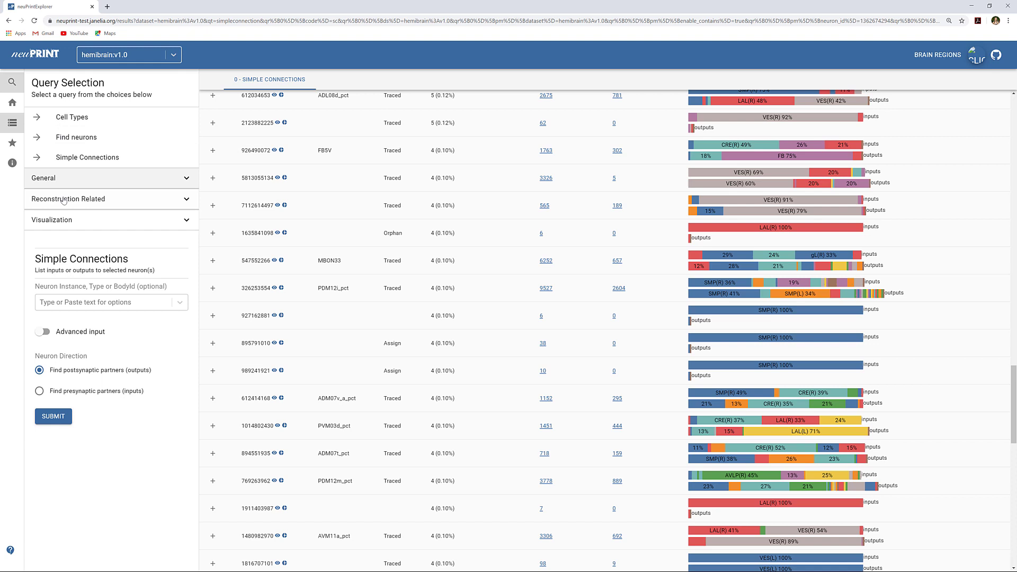
left_click(67, 220)
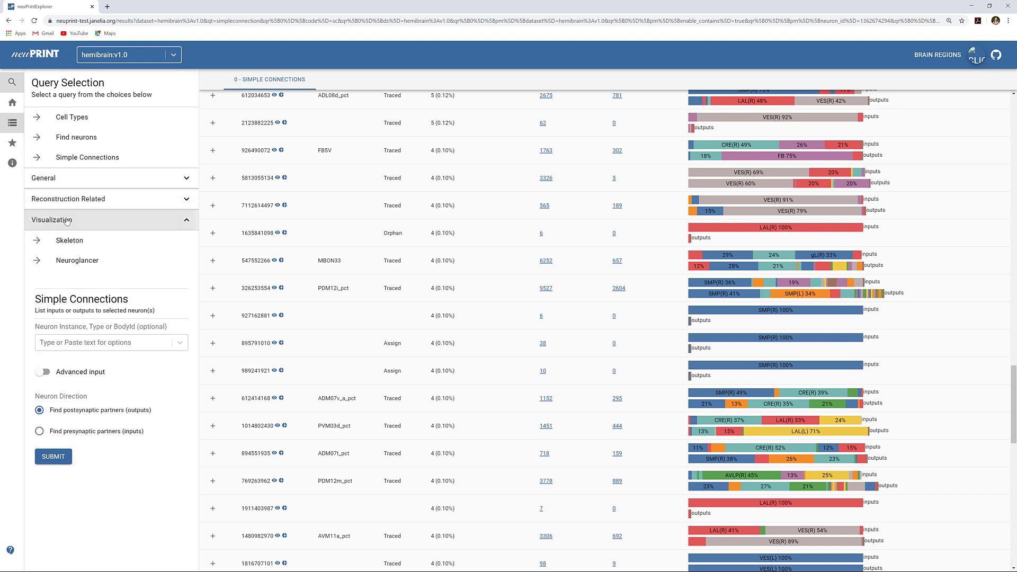
left_click(68, 260)
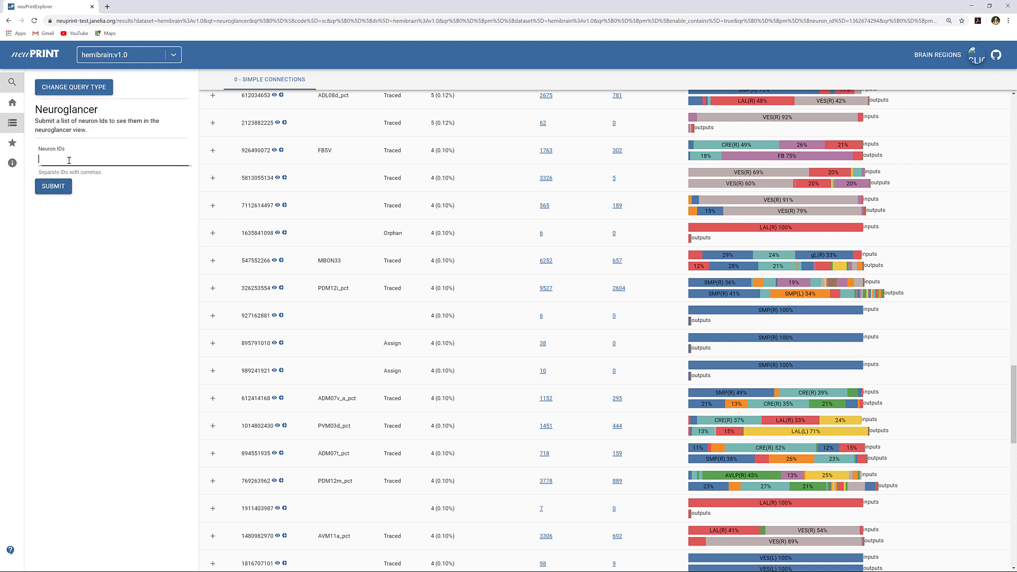
left_click(13, 83)
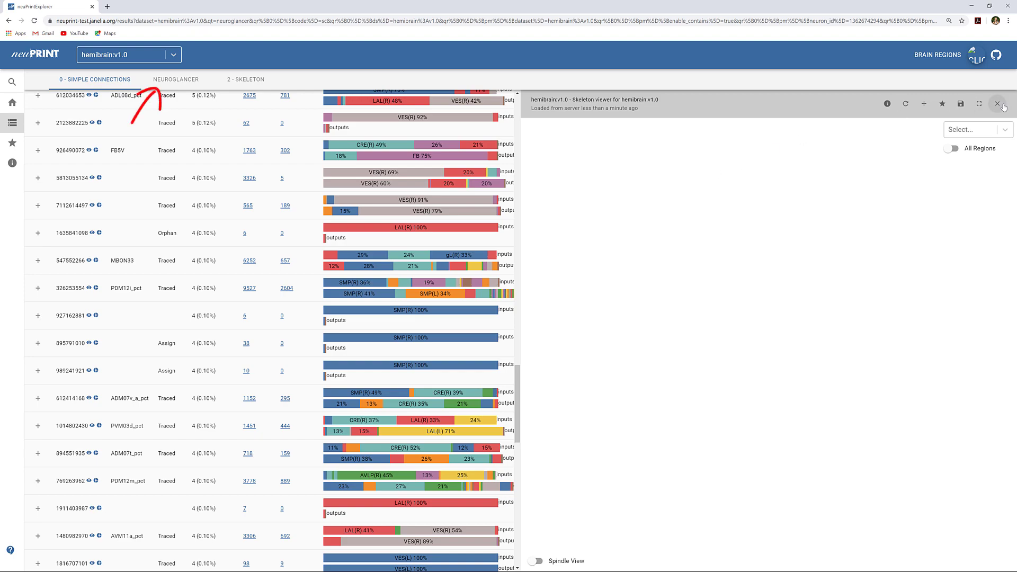
left_click(997, 103)
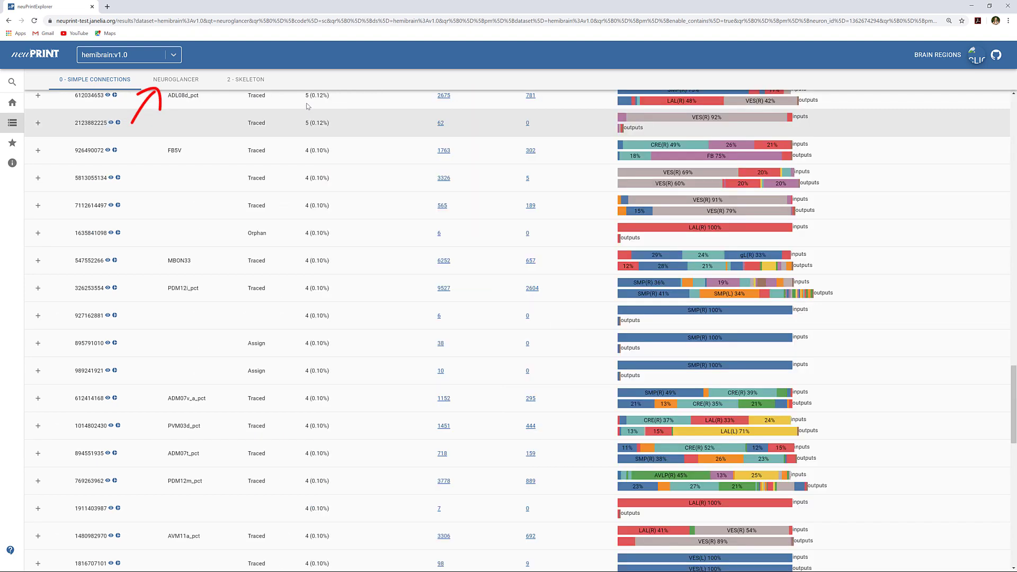
left_click(164, 84)
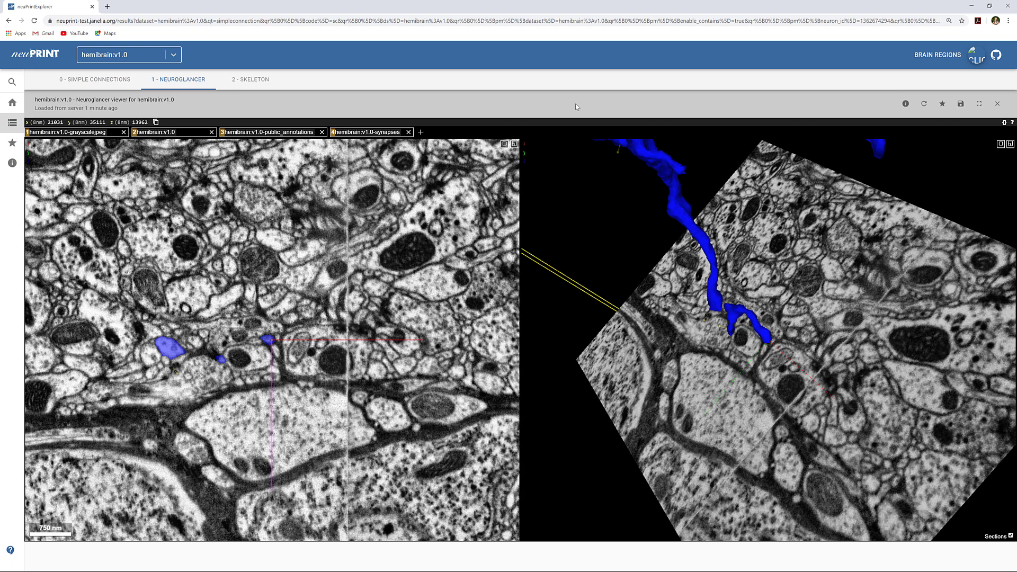
Review the Neuroglancer help listing of keyboard and mouse bindings, including those for all data panels, and close it.
left_click(1012, 123)
scroll(538, 255, "down", 7)
scroll(538, 256, "up", 2)
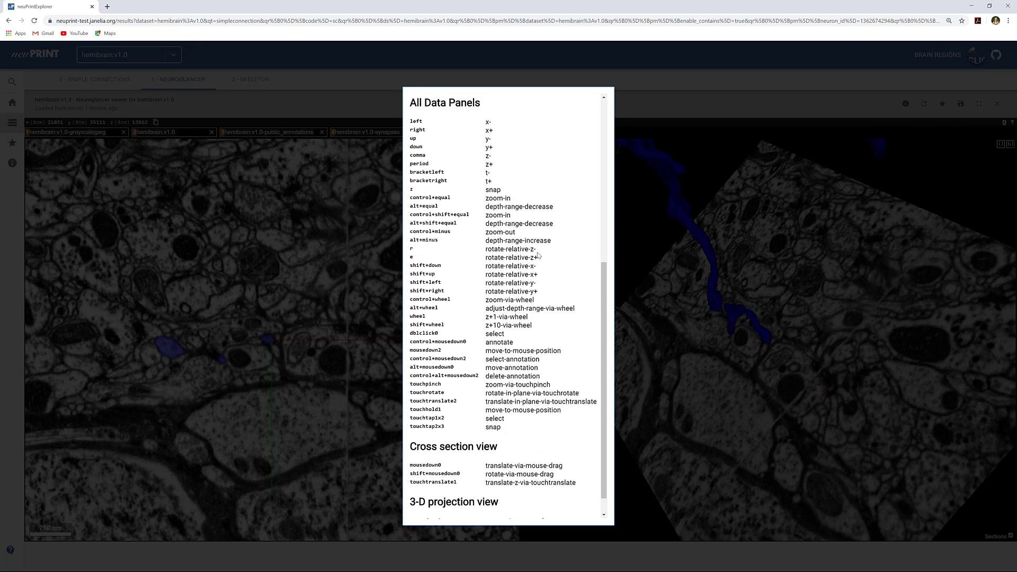
scroll(538, 256, "up", 4)
key("Escape")
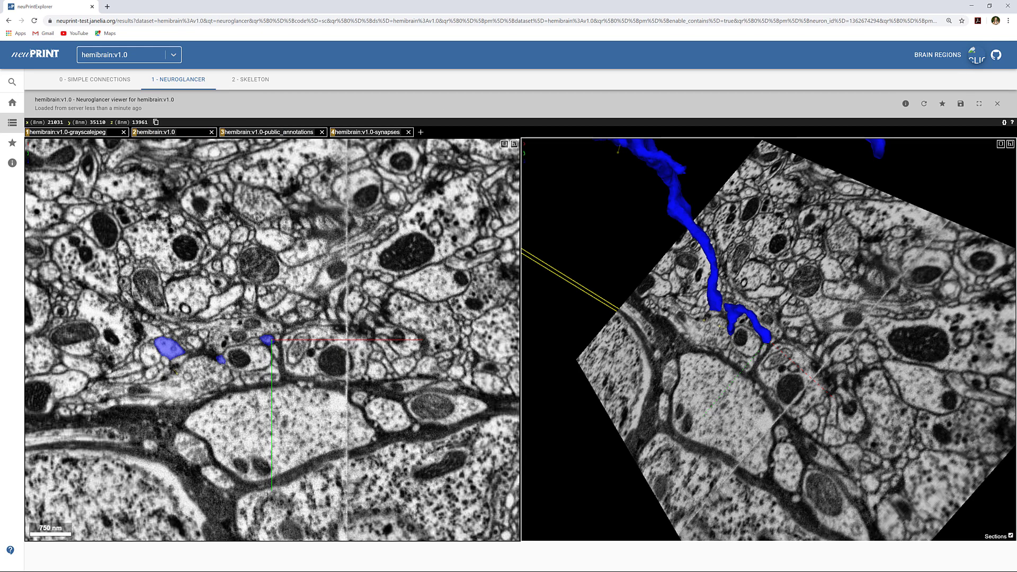
Center the cross-section and 3D views on the lower cut end of the blue neuron.
scroll(757, 339, "down", 10)
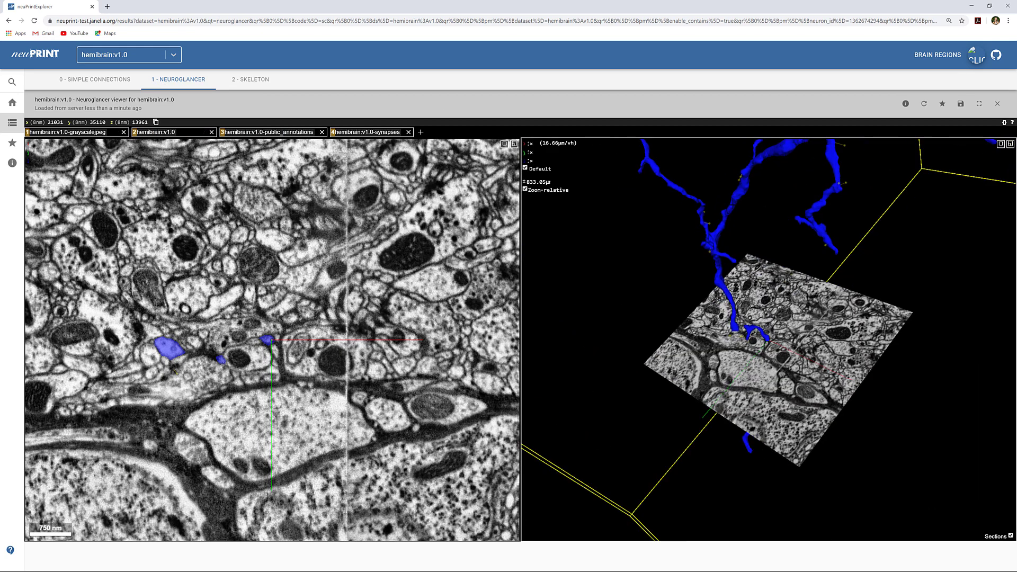
left_click_drag(760, 305, 699, 233)
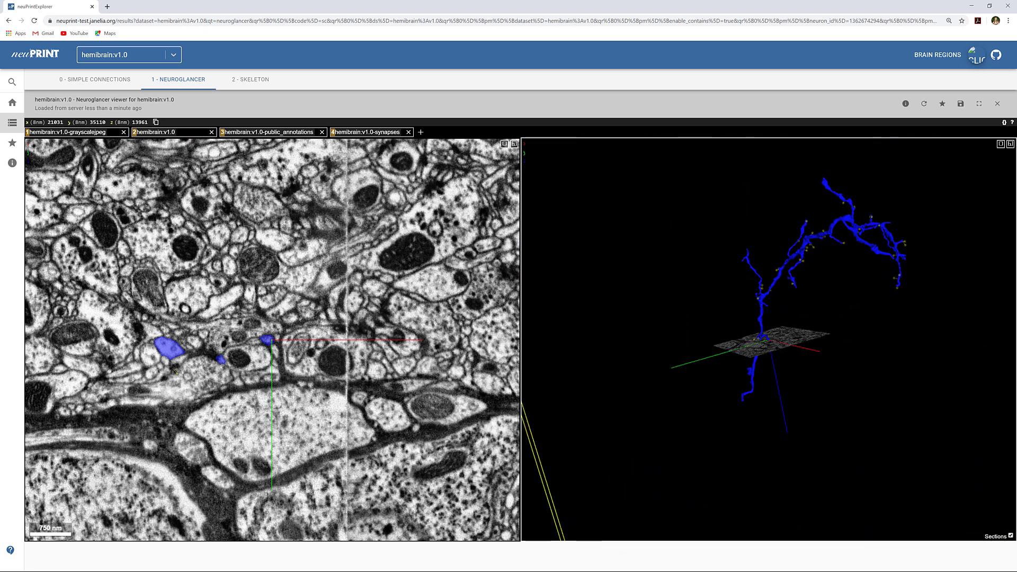
scroll(784, 304, "up", 3)
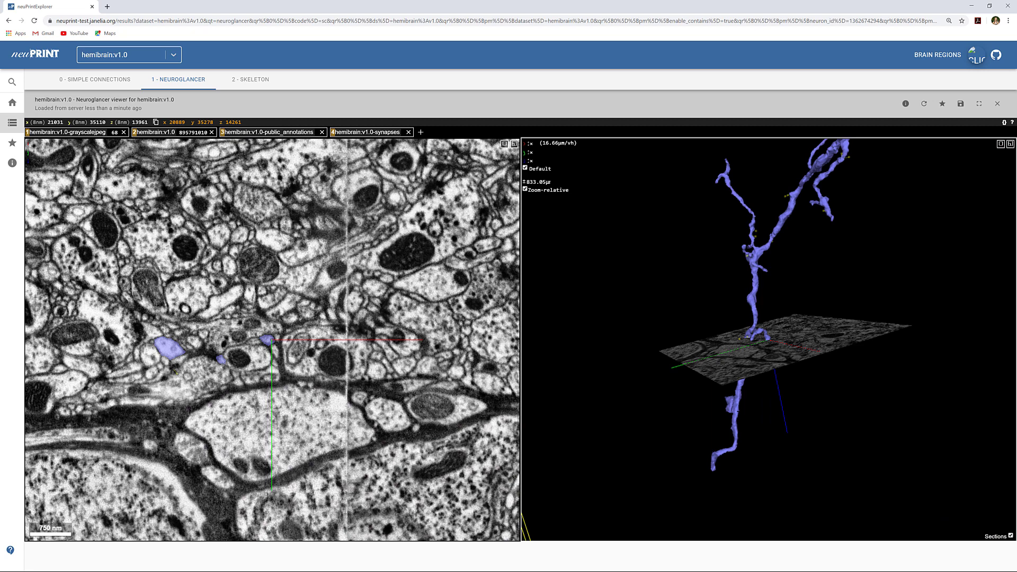
right_click(713, 469)
left_click_drag(715, 465, 779, 436)
left_click_drag(312, 393, 319, 372)
Examine the grayscale slices around the neuron's cut end with the hemibrain:v1.0 segmentation hidden and shown, looking for its continuation.
scroll(273, 318, "down", 15)
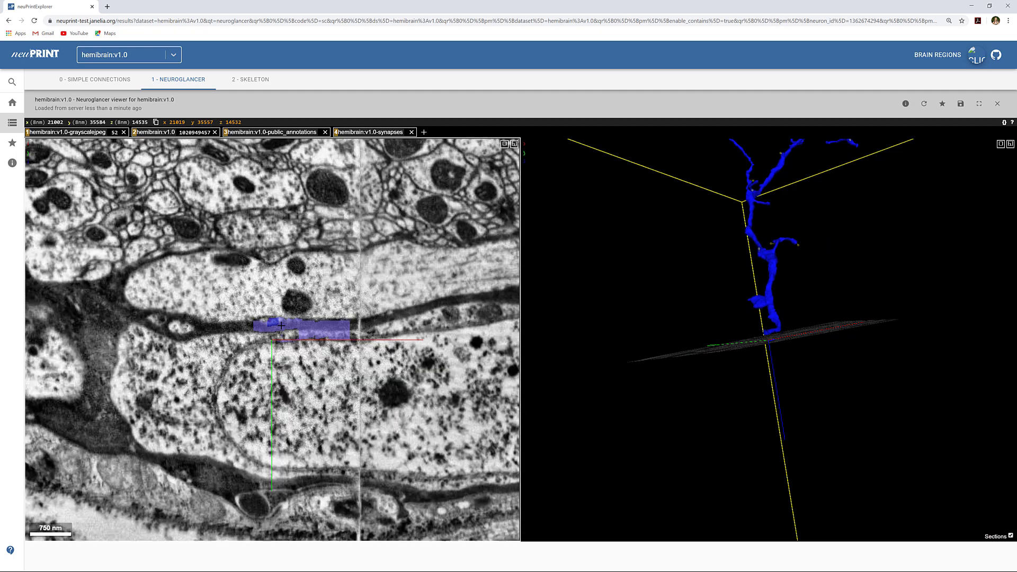
scroll(271, 329, "up", 9)
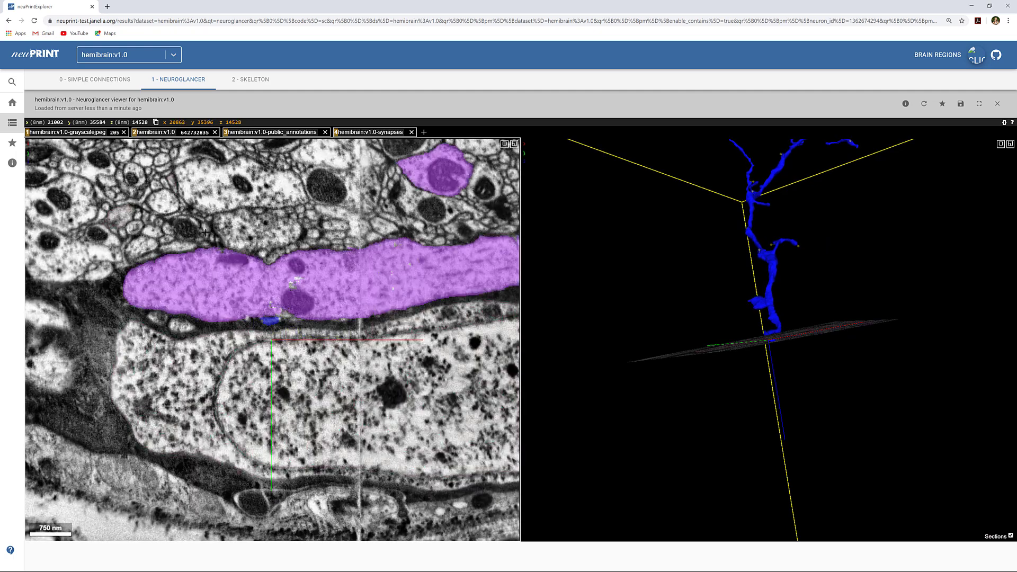
left_click(180, 136)
scroll(278, 331, "down", 20)
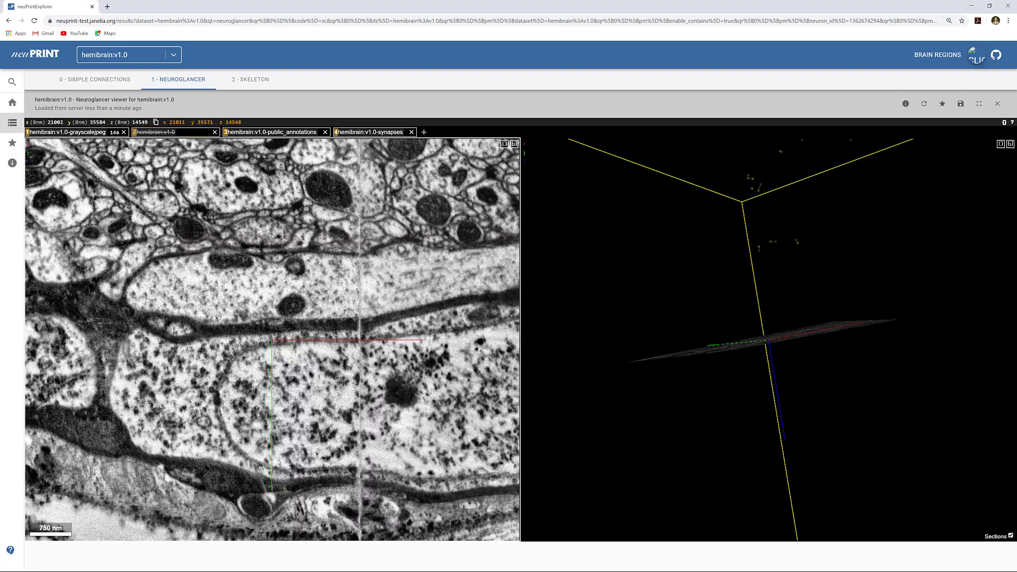
scroll(278, 331, "up", 10)
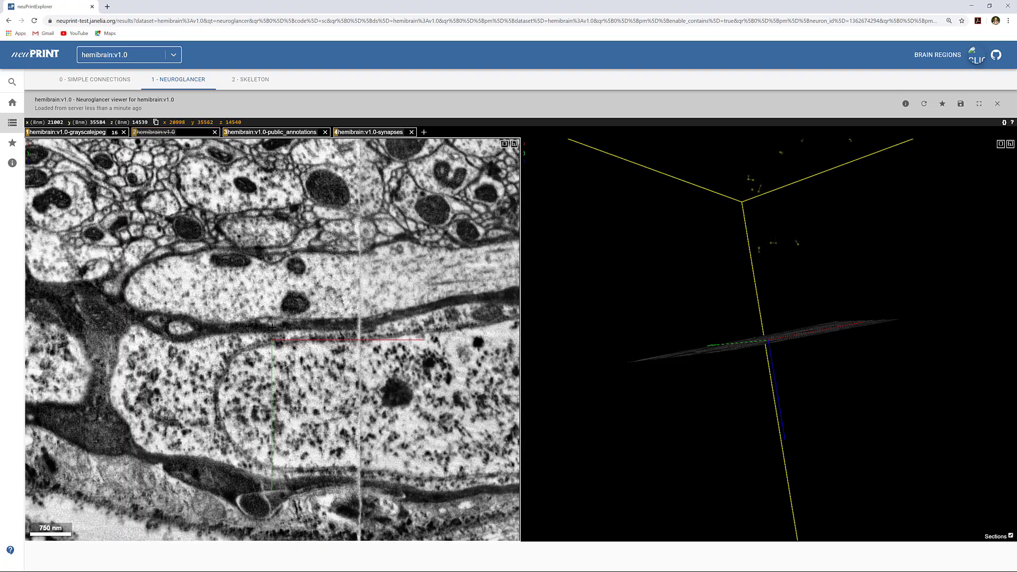
key("2")
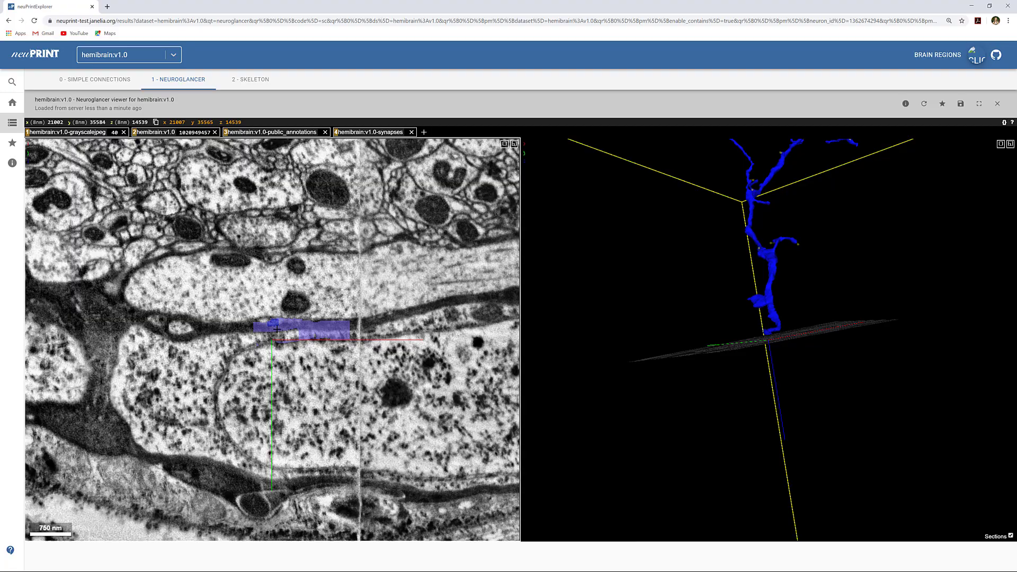
scroll(277, 329, "down", 17)
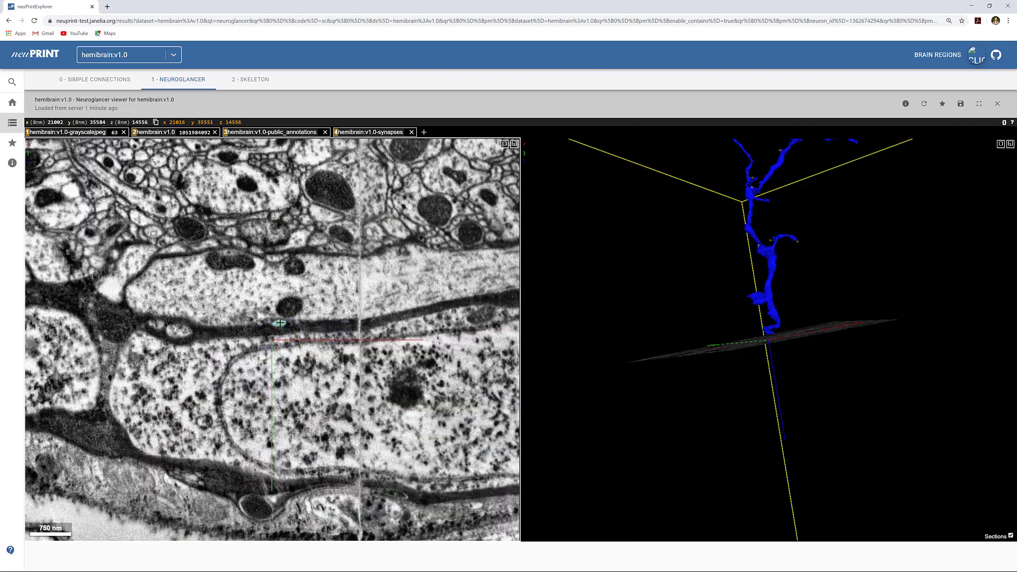
scroll(278, 322, "up", 14)
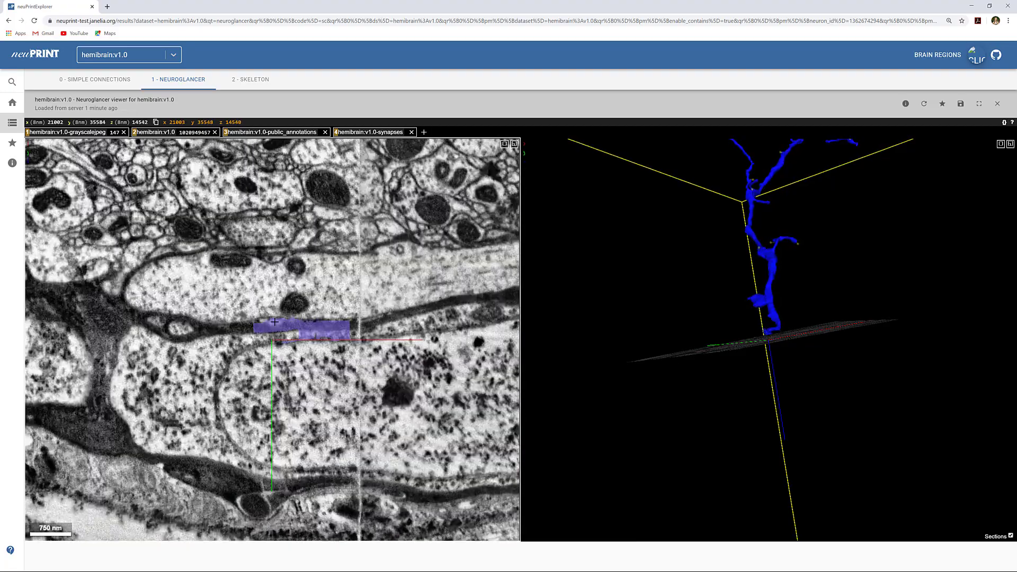
scroll(275, 321, "down", 10)
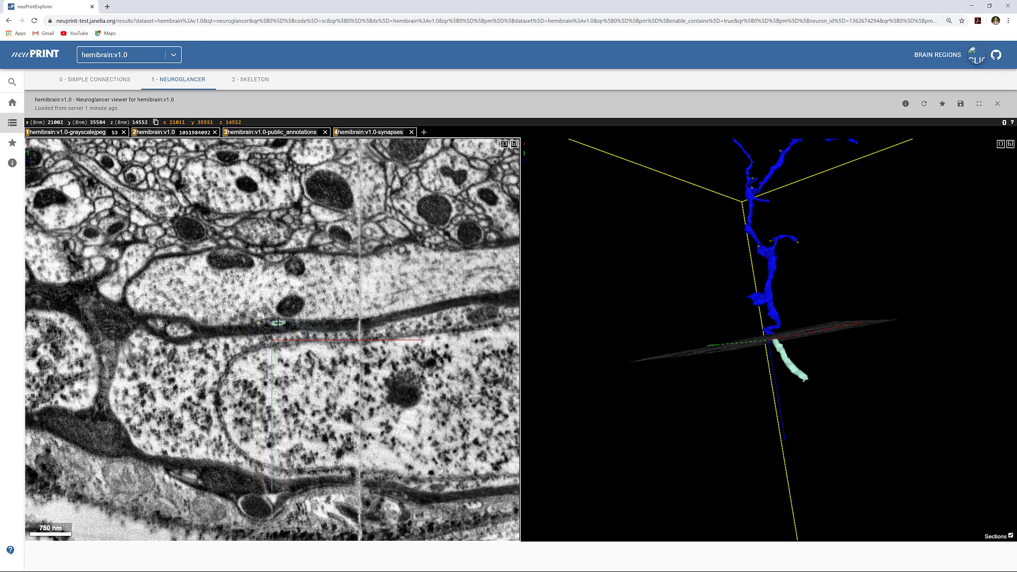
left_click_drag(620, 328, 774, 324)
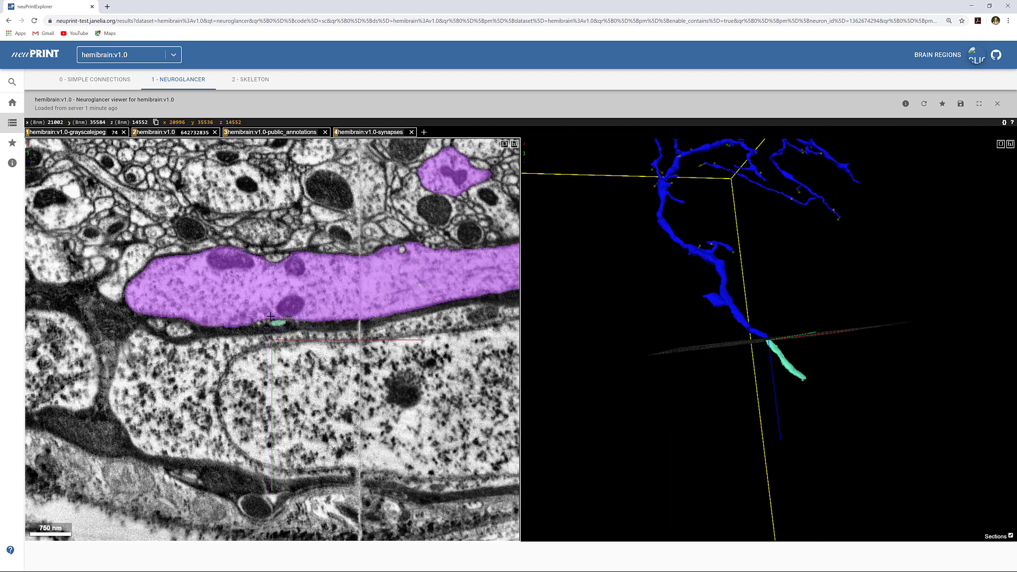
scroll(270, 318, "up", 15)
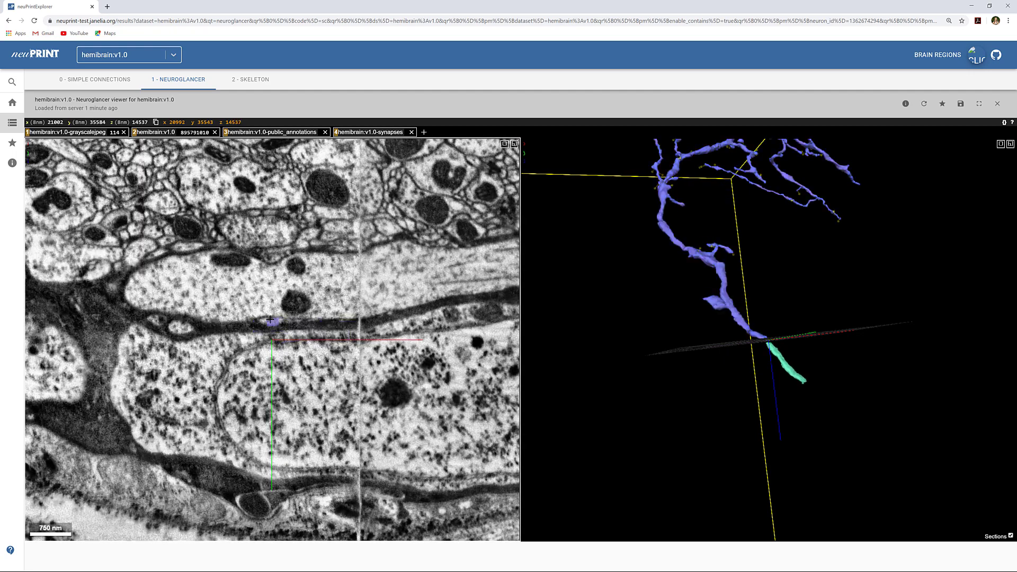
scroll(270, 319, "up", 1)
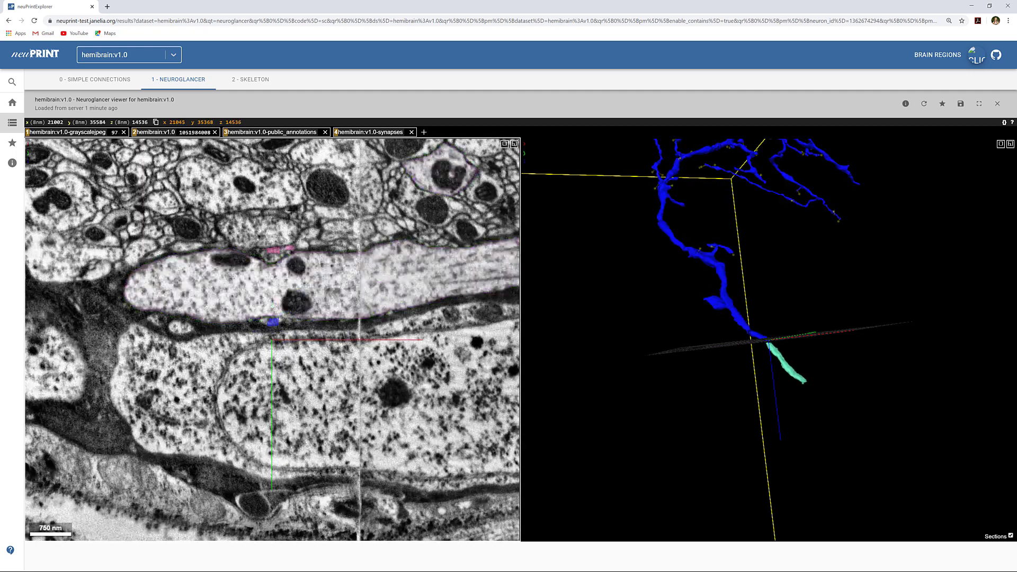
Place a point annotation on the blue neuron's cut end in the public_annotations layer and save it with the comment "merge".
right_click(310, 132)
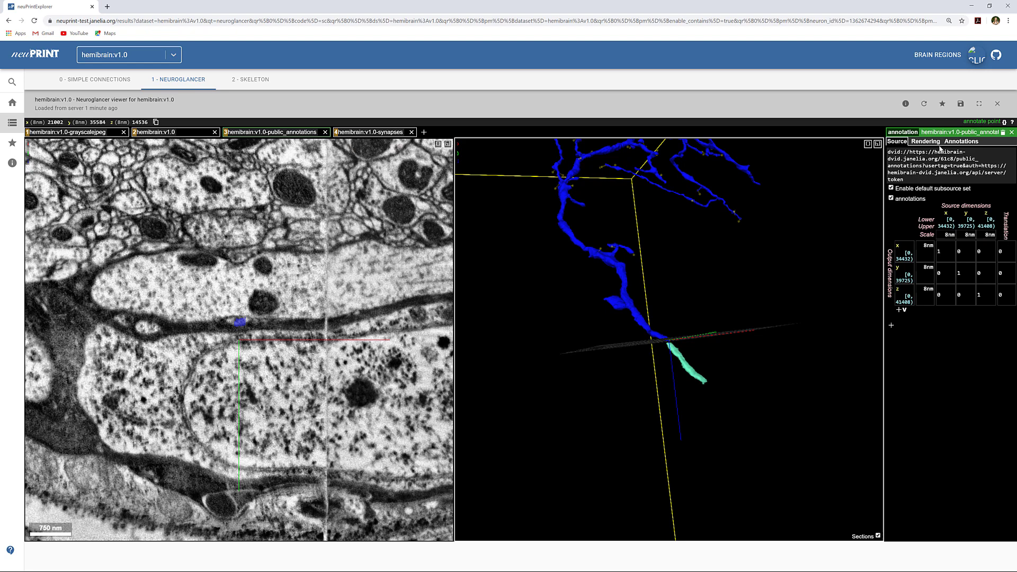
left_click(953, 142)
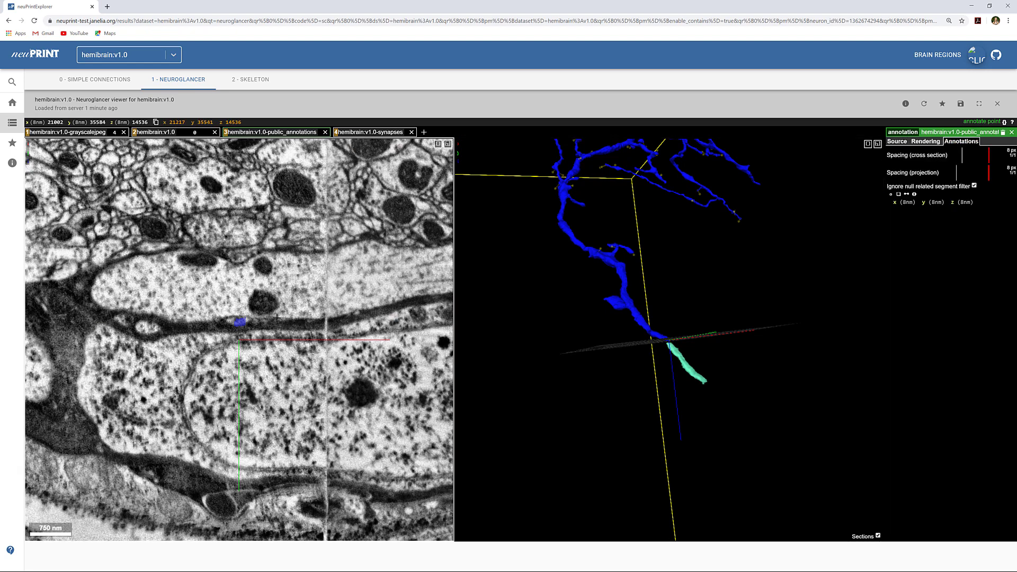
left_click(241, 322, "ctrl")
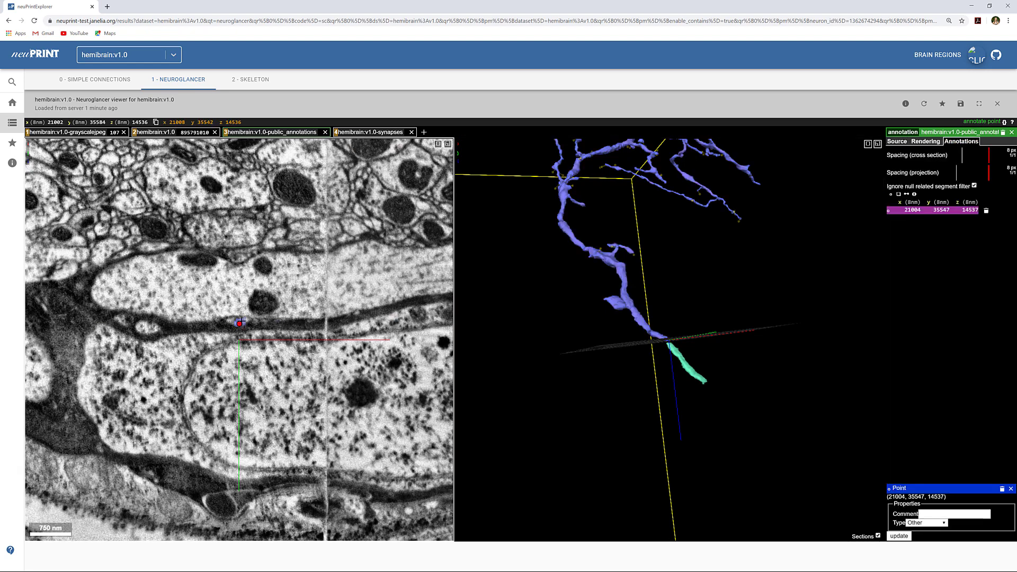
left_click(942, 514)
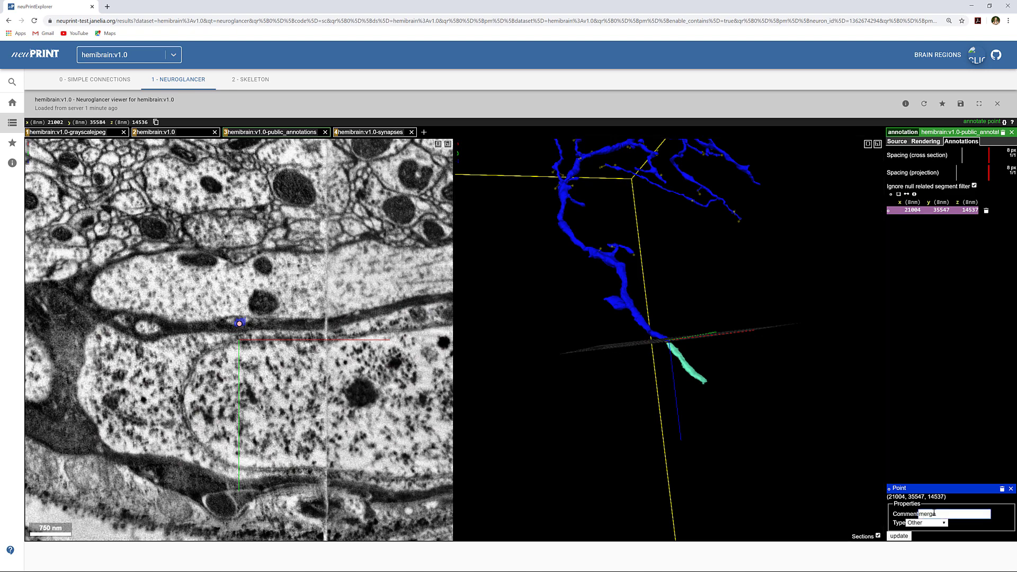
left_click(905, 536)
Follow the green segment through the slices to its lower end and add the small light blue segment there to the displayed bodies.
scroll(248, 324, "down", 20)
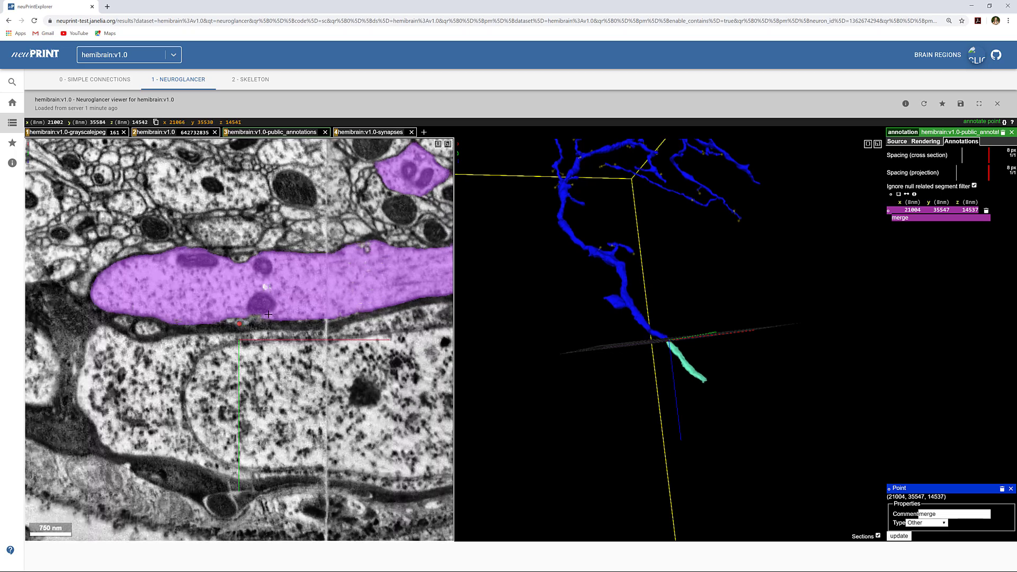
scroll(248, 324, "down", 20)
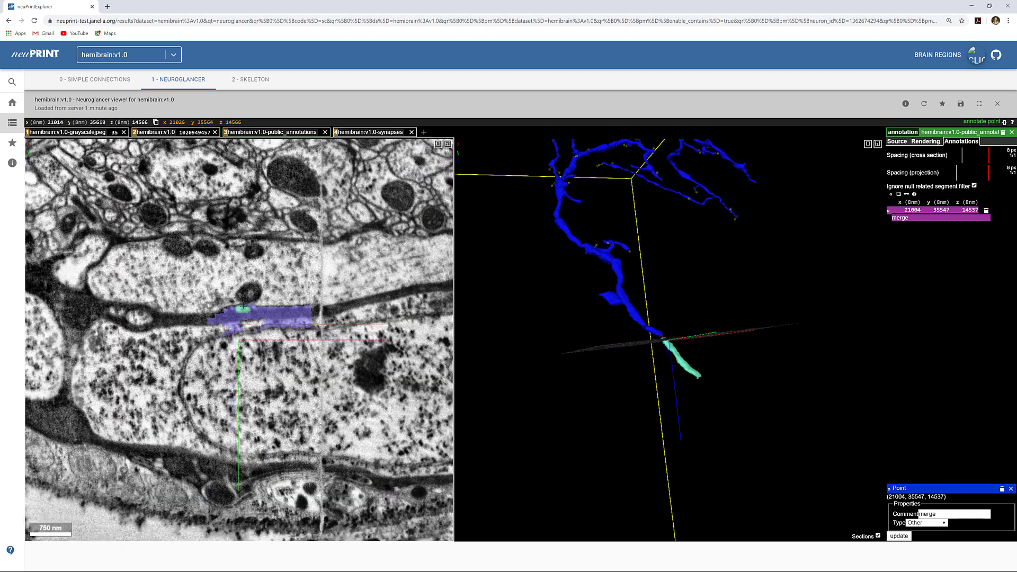
scroll(253, 341, "down", 12)
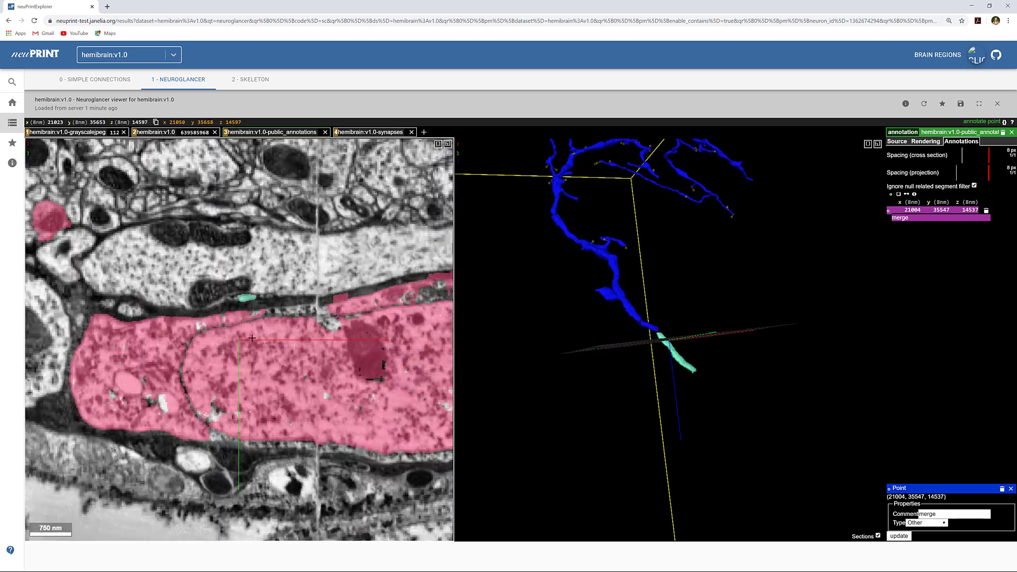
right_click(692, 370)
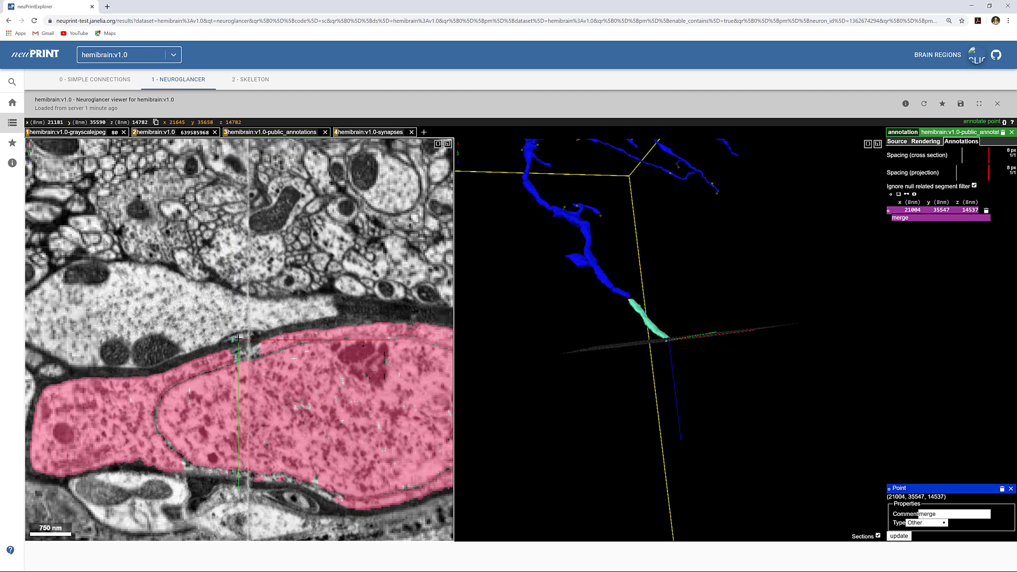
scroll(243, 353, "up", 1)
scroll(243, 353, "down", 10)
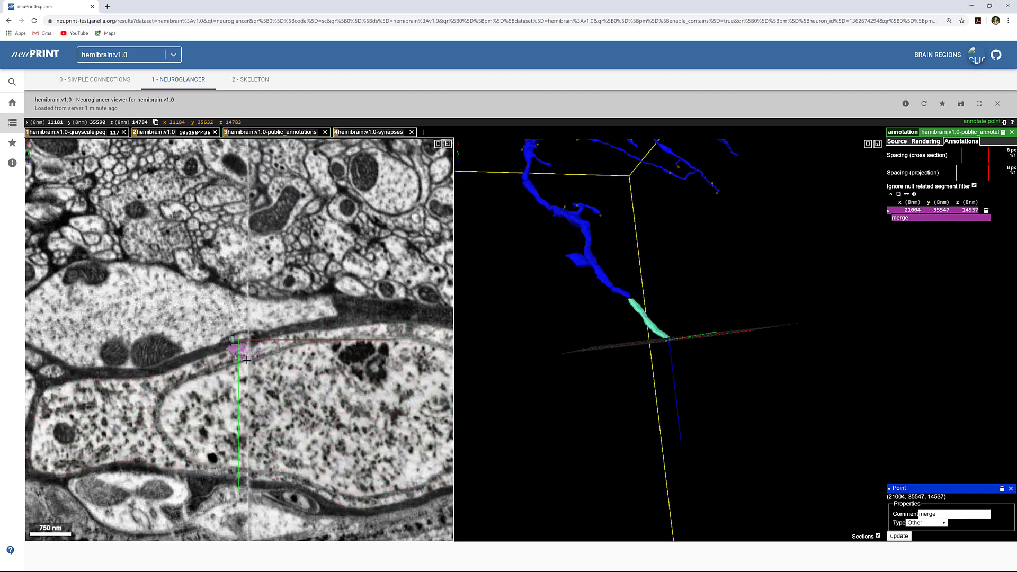
scroll(235, 321, "down", 13)
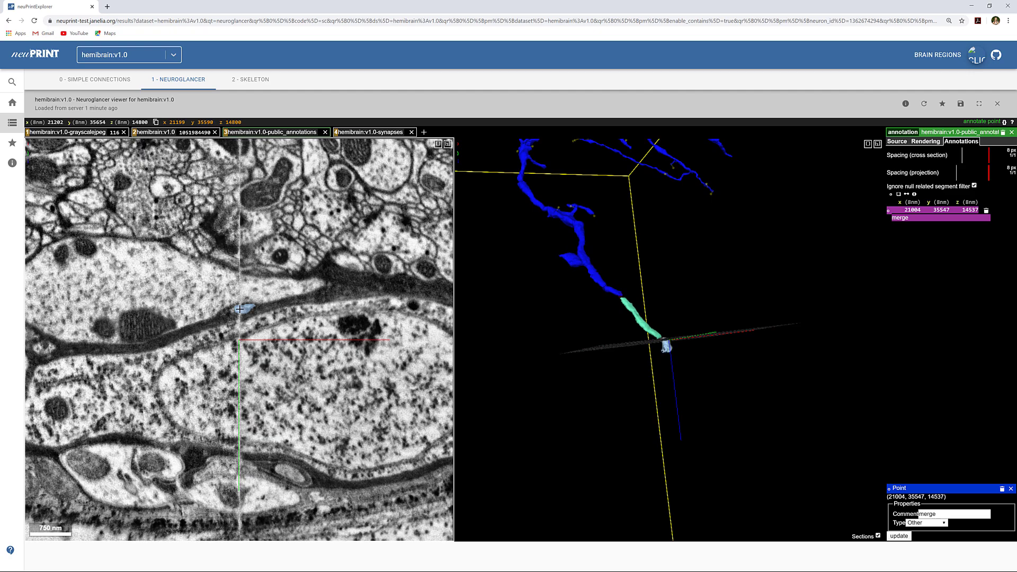
Place a point annotation on the green segment's lower end and save it with the comment "merge".
scroll(240, 309, "up", 20)
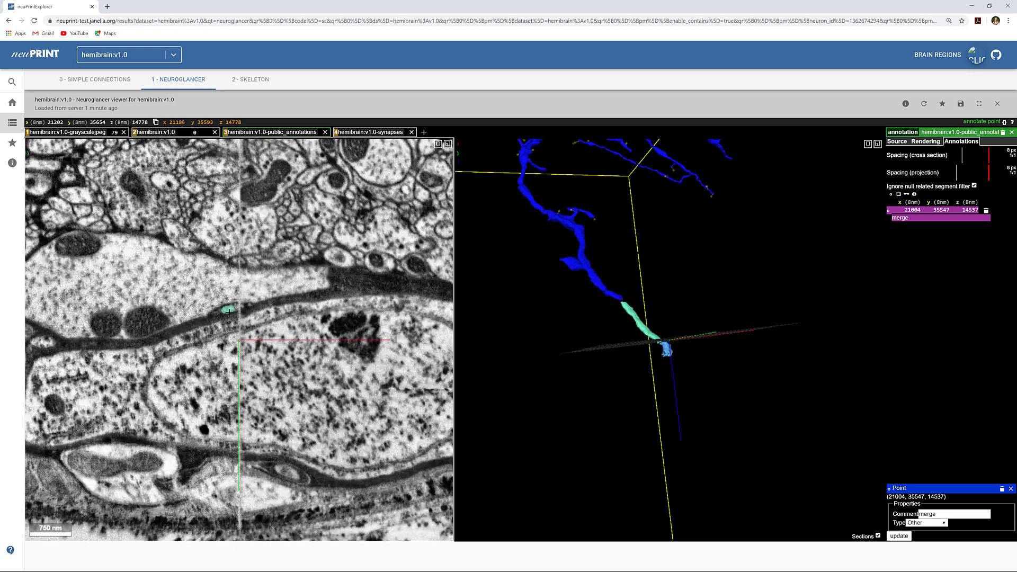
left_click(227, 308, "ctrl")
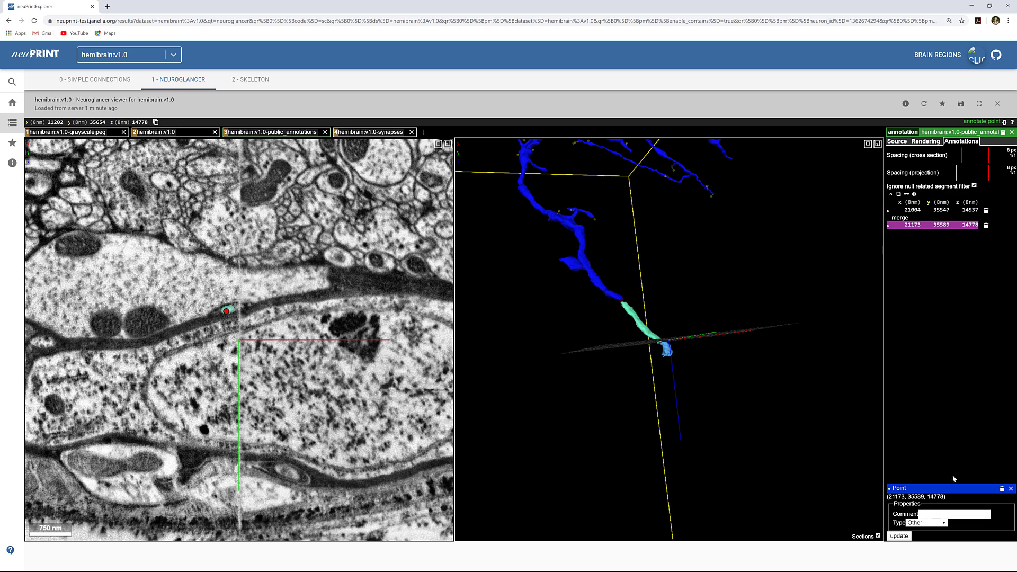
left_click(955, 513)
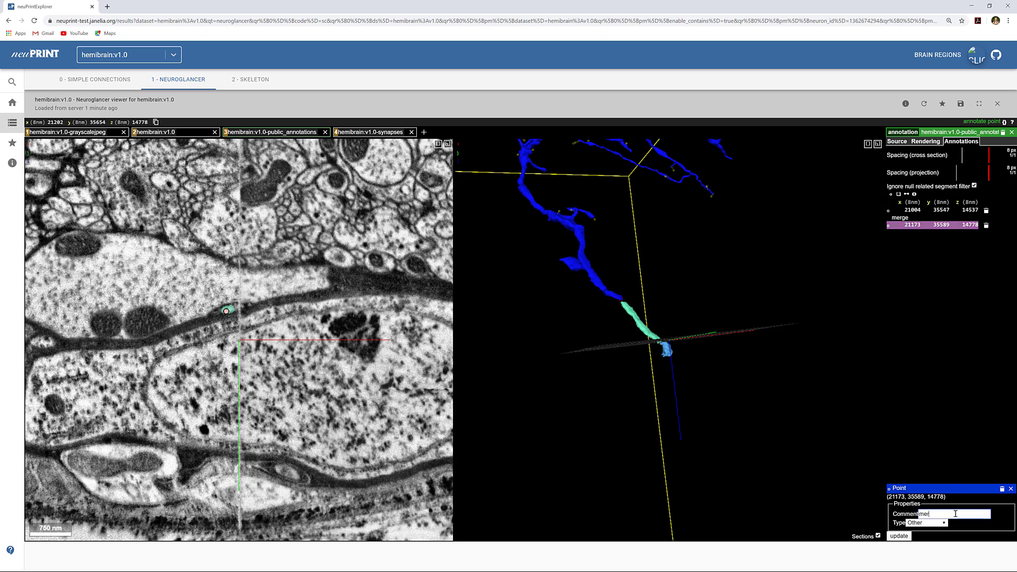
left_click(899, 536)
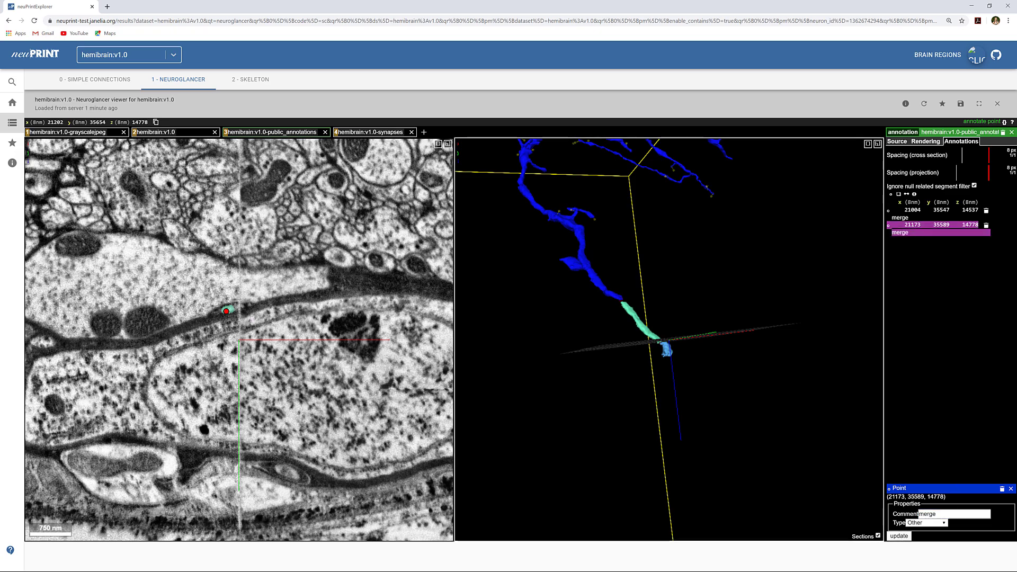
scroll(242, 307, "down", 20)
scroll(244, 308, "down", 20)
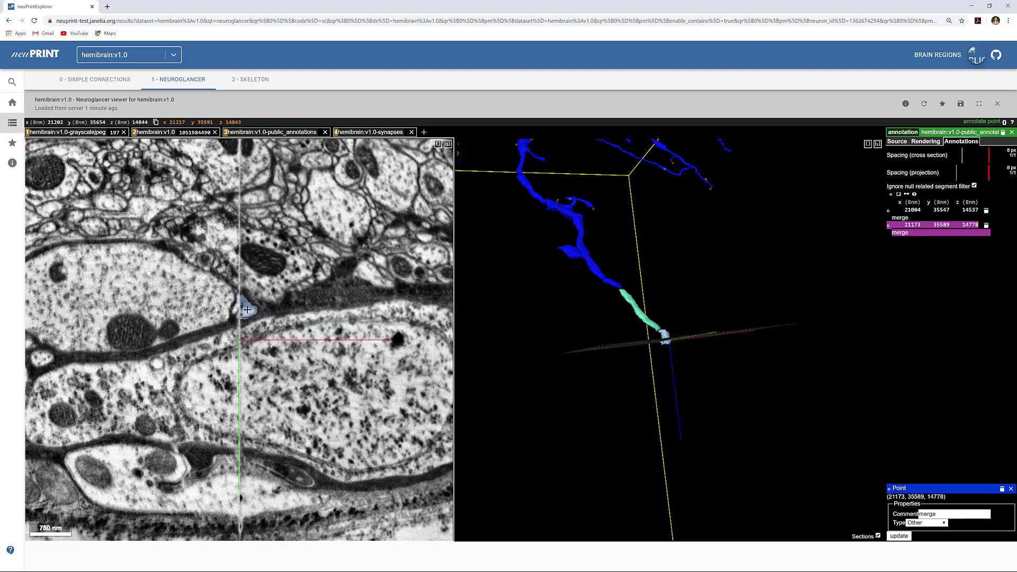
scroll(252, 309, "up", 4)
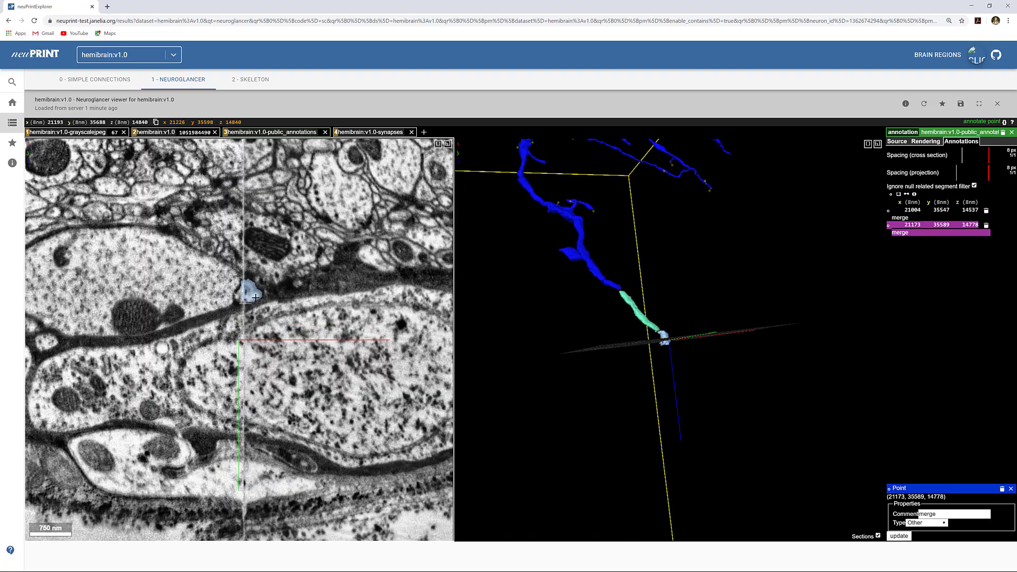
key("2")
scroll(256, 298, "down", 8)
key("2")
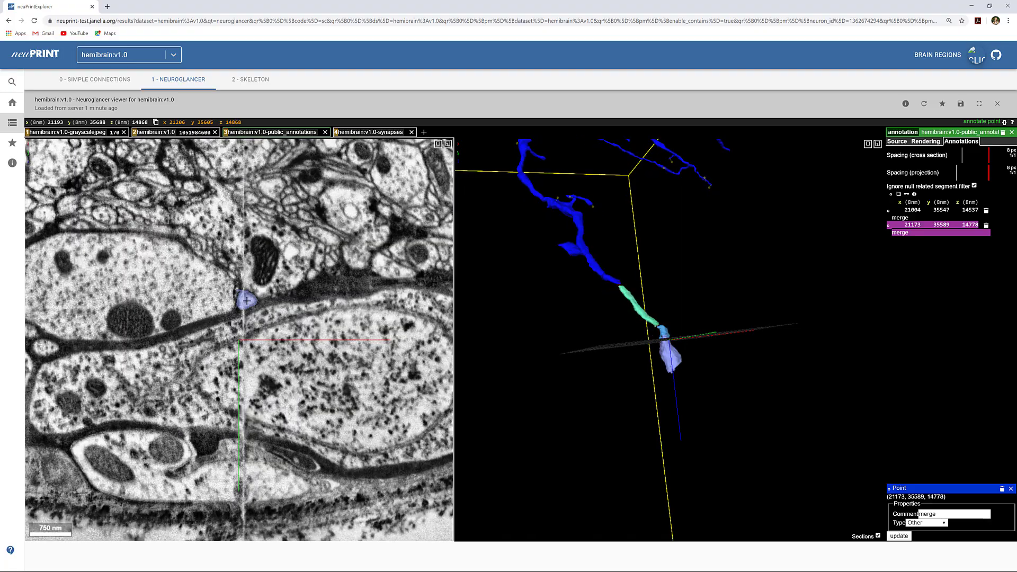
scroll(245, 299, "up", 16)
left_click(248, 298, "ctrl")
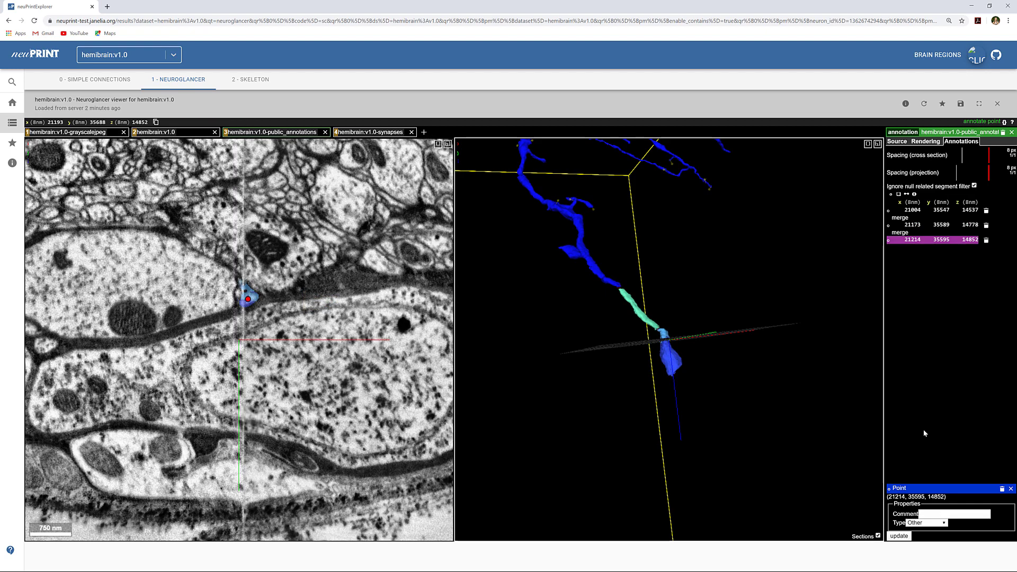
left_click(946, 513)
left_click(902, 535)
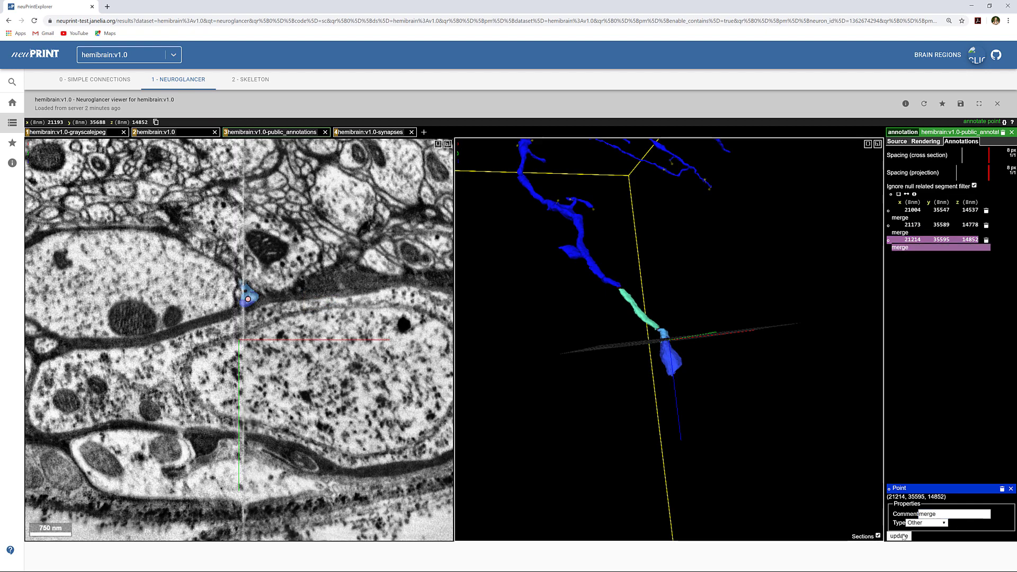
left_click_drag(710, 418, 723, 393)
right_click(671, 372)
left_click_drag(672, 372, 725, 379)
right_click(668, 335)
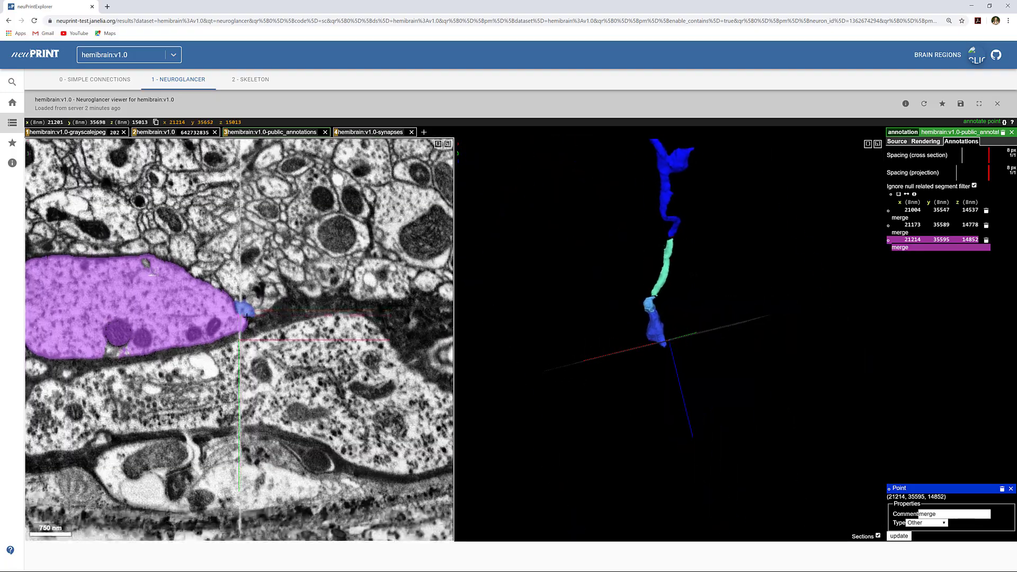
key("2")
scroll(247, 318, "up", 12)
scroll(257, 312, "down", 5)
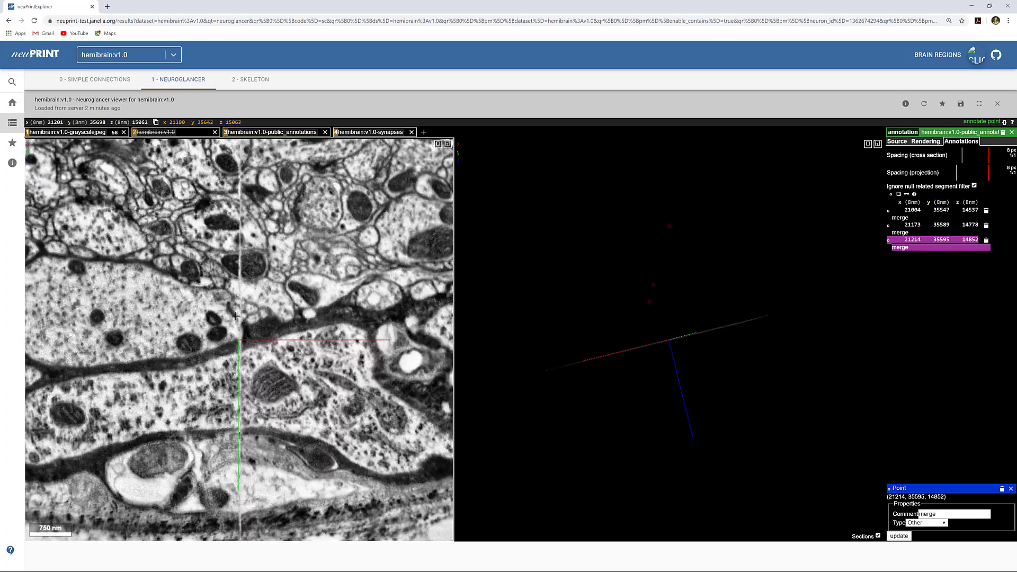
scroll(234, 316, "down", 20)
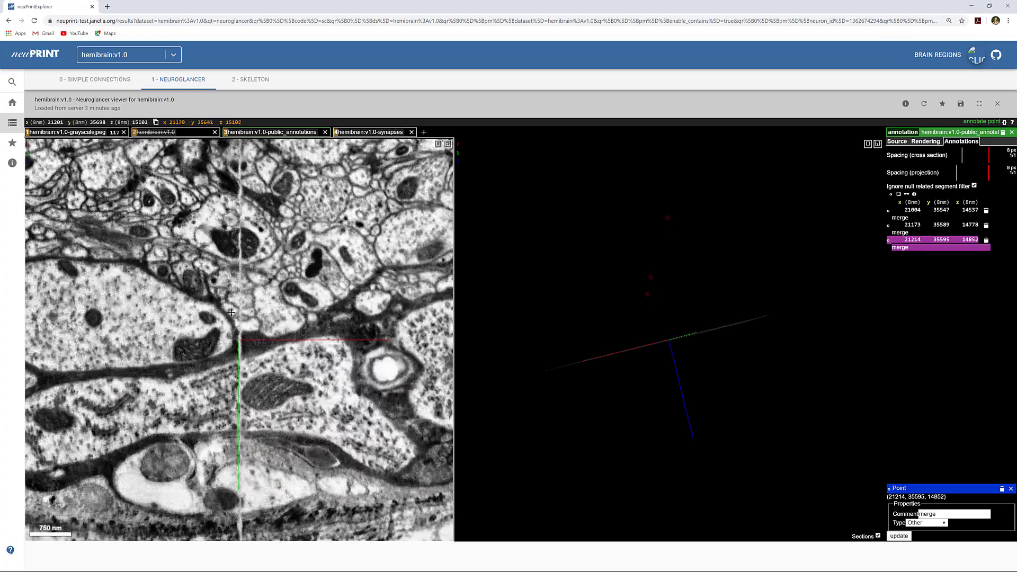
key("2")
key("2")
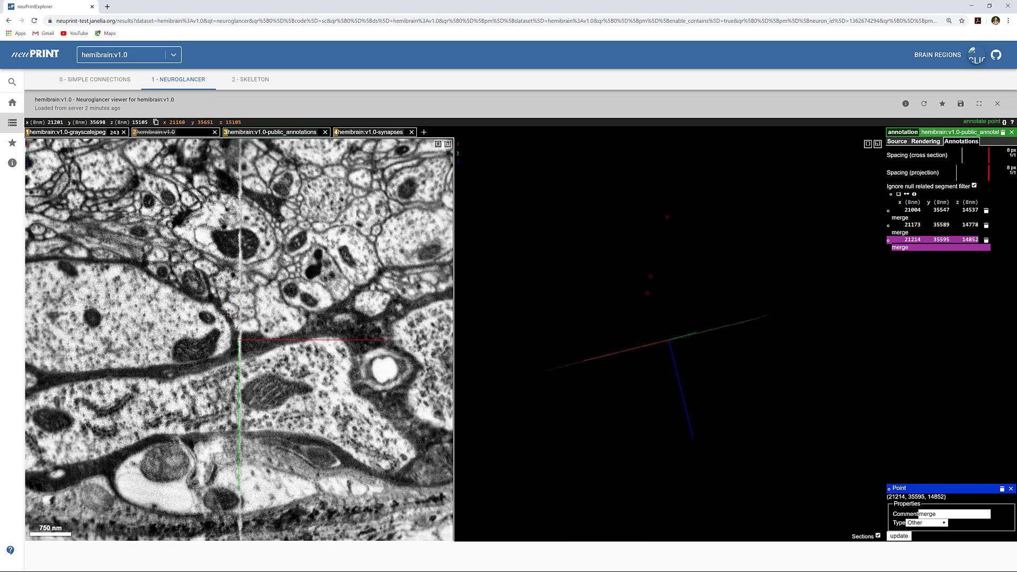
key("2")
key("2")
scroll(233, 319, "up", 13)
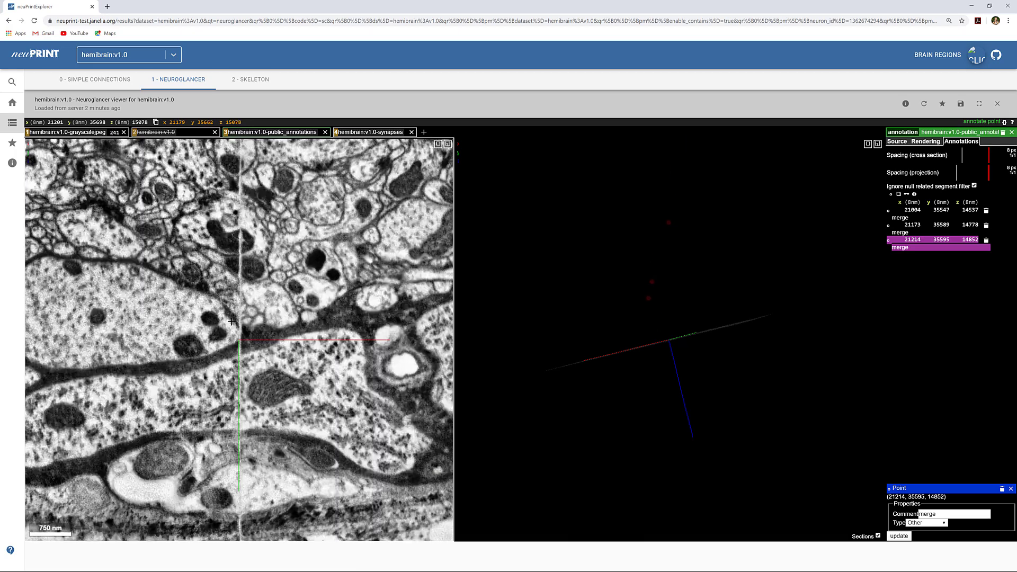
key("2")
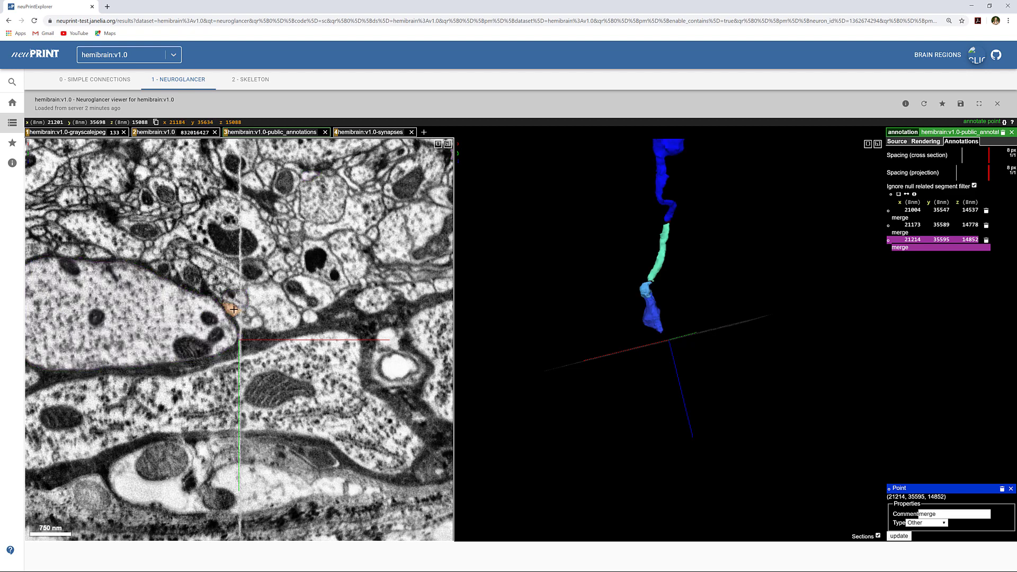
Switch the layout to the yz cross-section beside the 3D view and rotate the 3D view to face the slice.
key("space")
key("space")
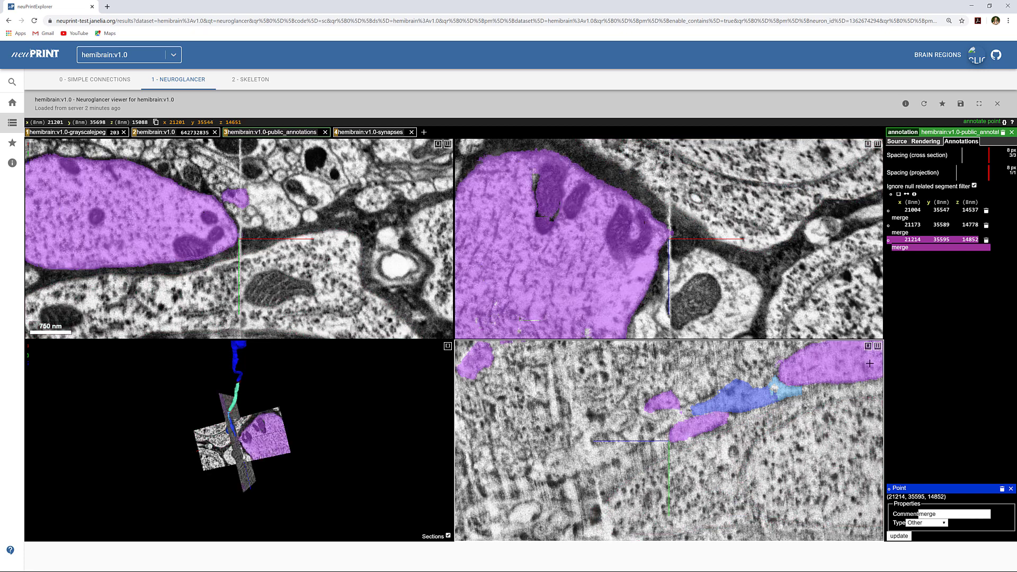
left_click(877, 346)
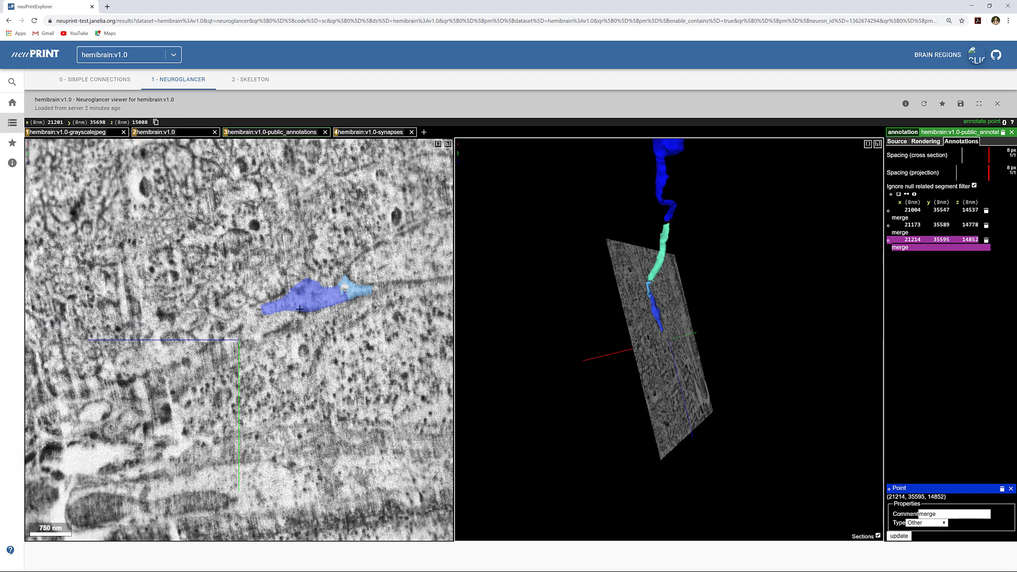
left_click_drag(628, 381, 455, 382)
scroll(267, 324, "up", 8)
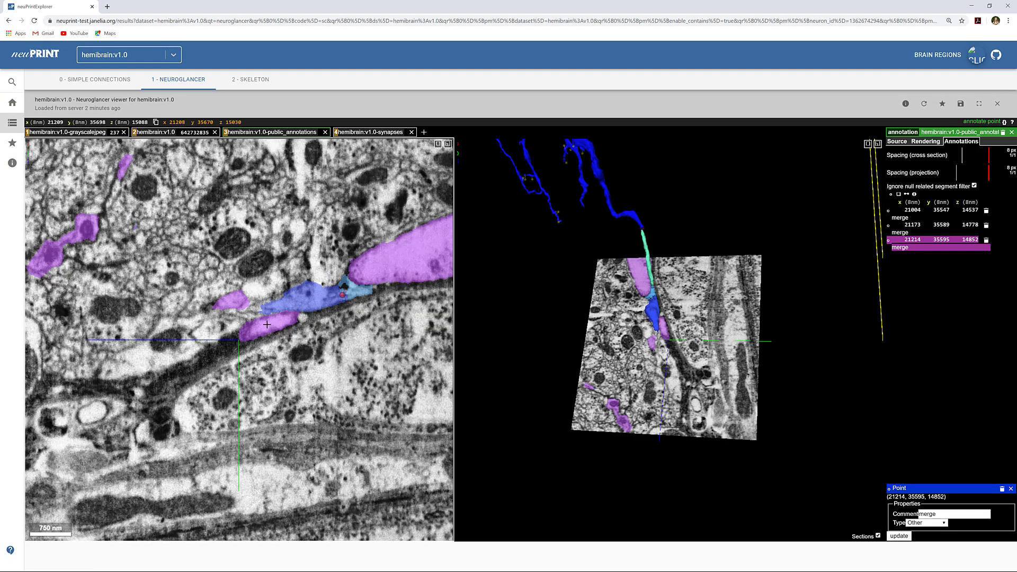
scroll(266, 324, "up", 15)
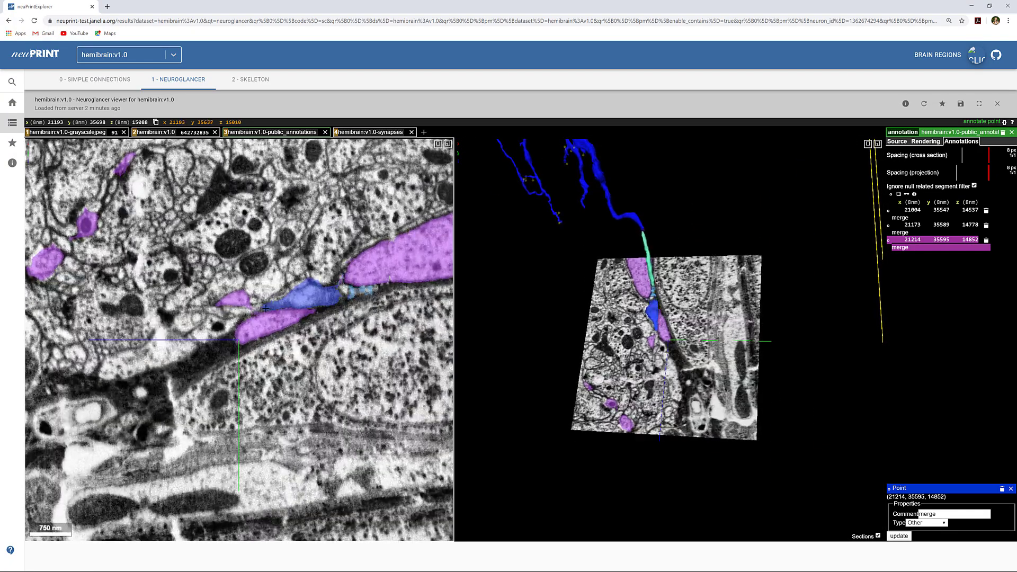
scroll(267, 308, "up", 12)
scroll(281, 310, "down", 13)
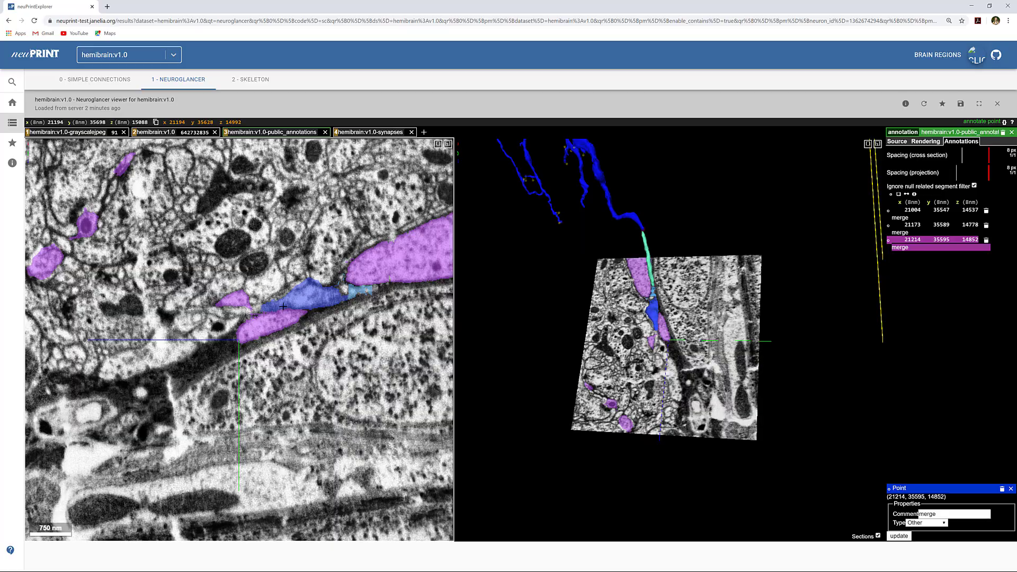
key("2")
scroll(283, 306, "up", 12)
scroll(240, 319, "down", 11)
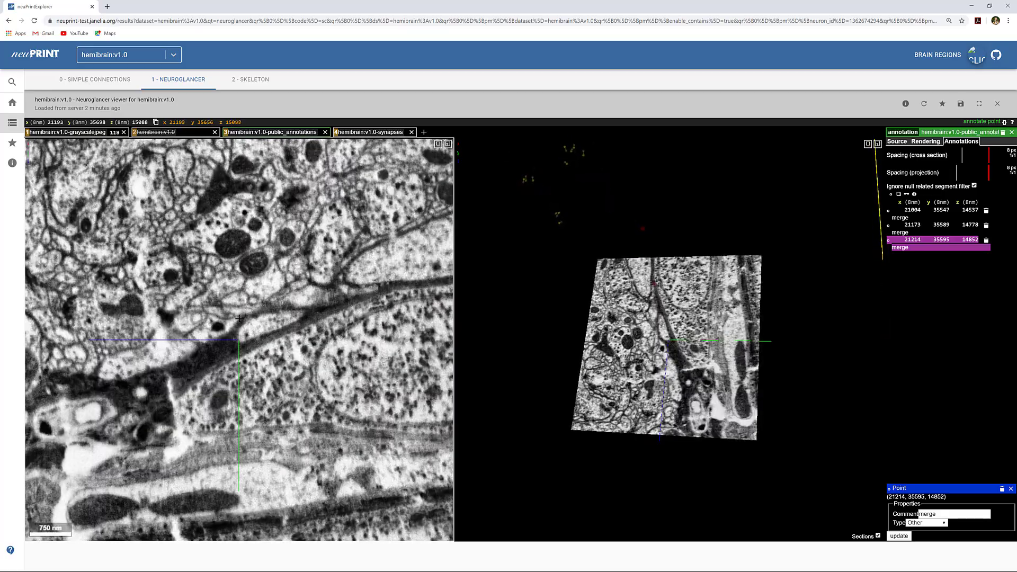
scroll(243, 318, "down", 4)
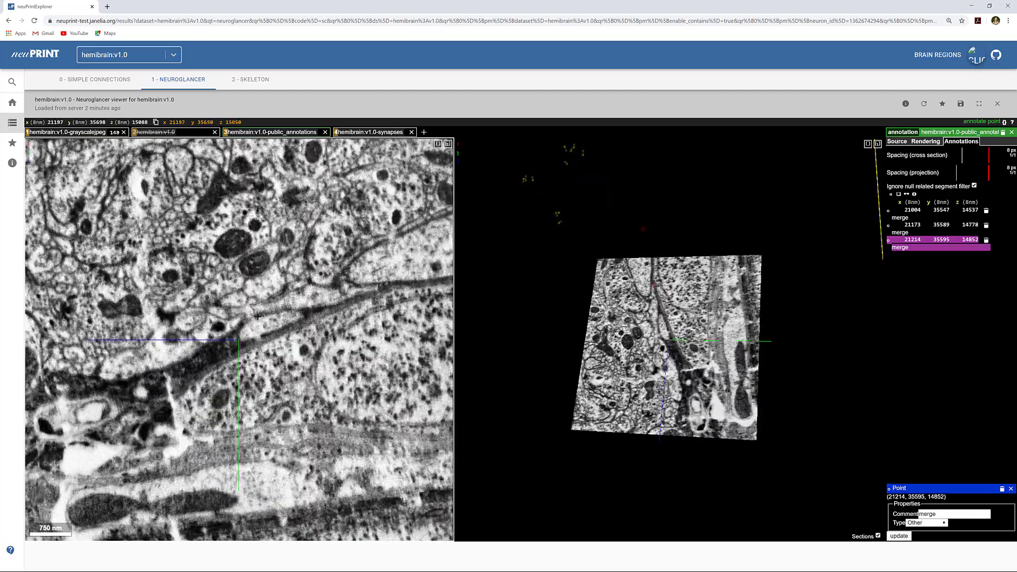
scroll(258, 316, "down", 18)
key("2")
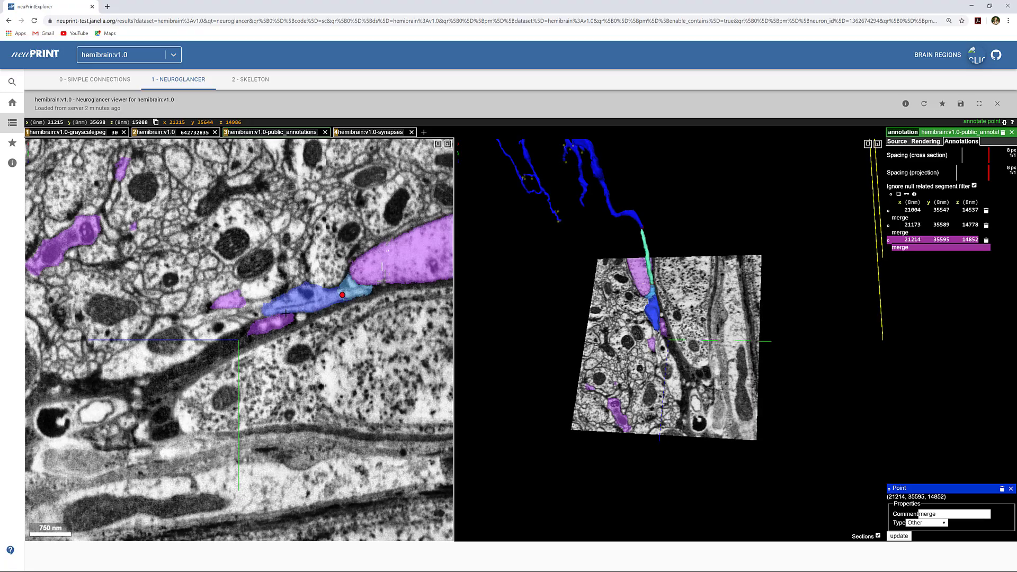
scroll(285, 313, "up", 20)
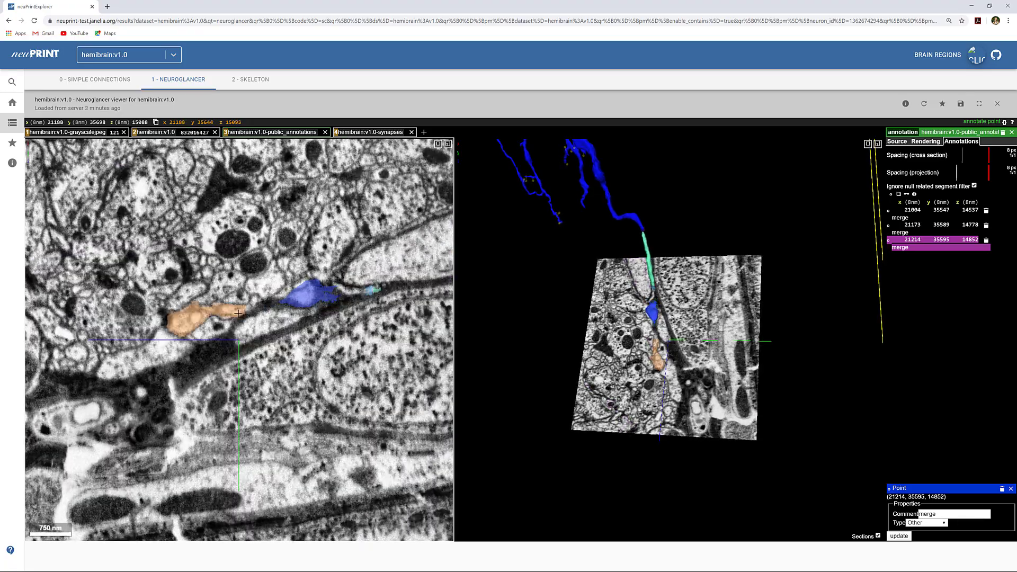
scroll(238, 313, "down", 7)
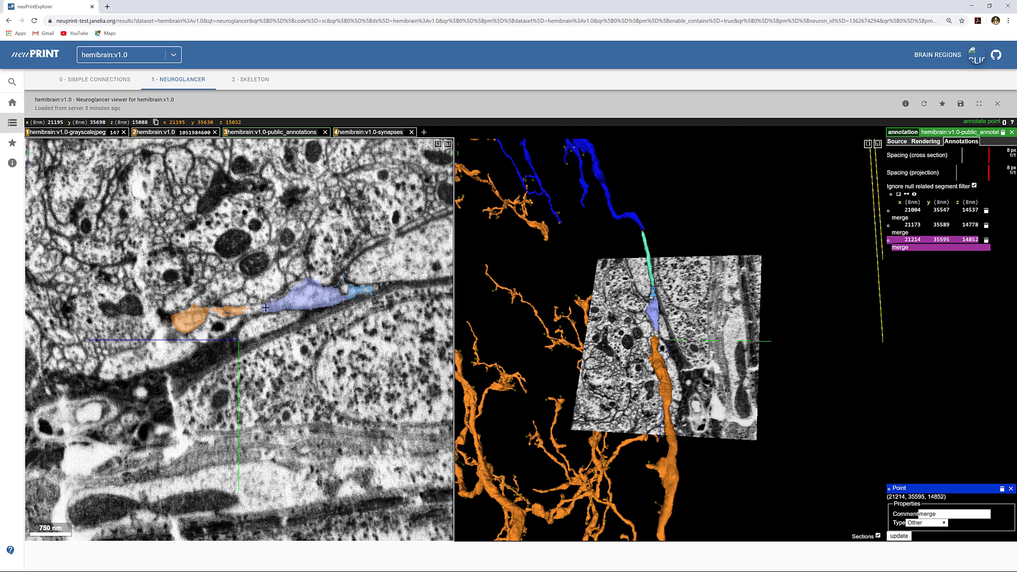
left_click(263, 309, "ctrl")
left_click(938, 512)
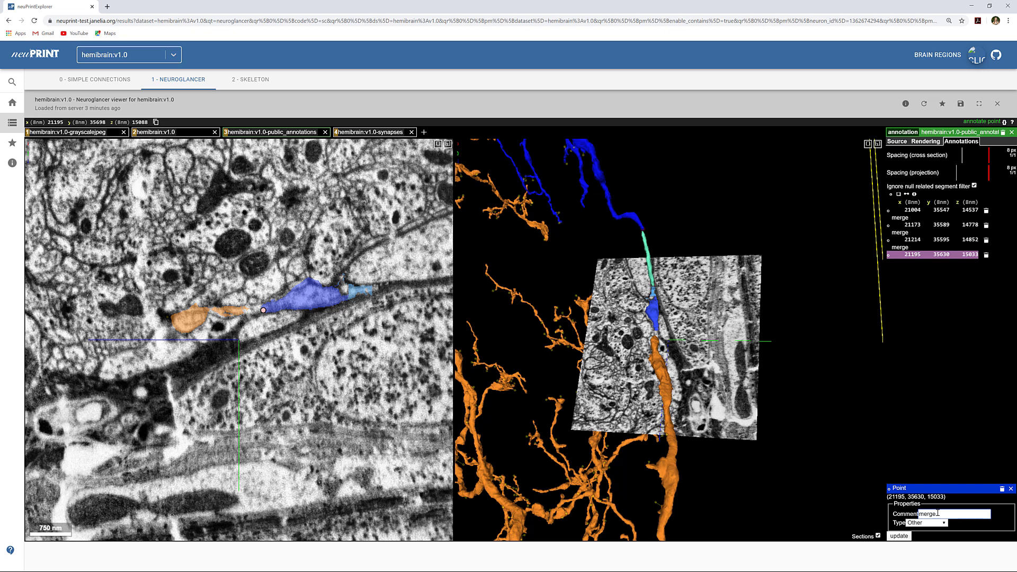
type("merge to orange")
left_click(910, 535)
Maximize the 3D view and inspect the whole orange neuron together with the chain of fragments leading to the blue neuron.
left_click(868, 143)
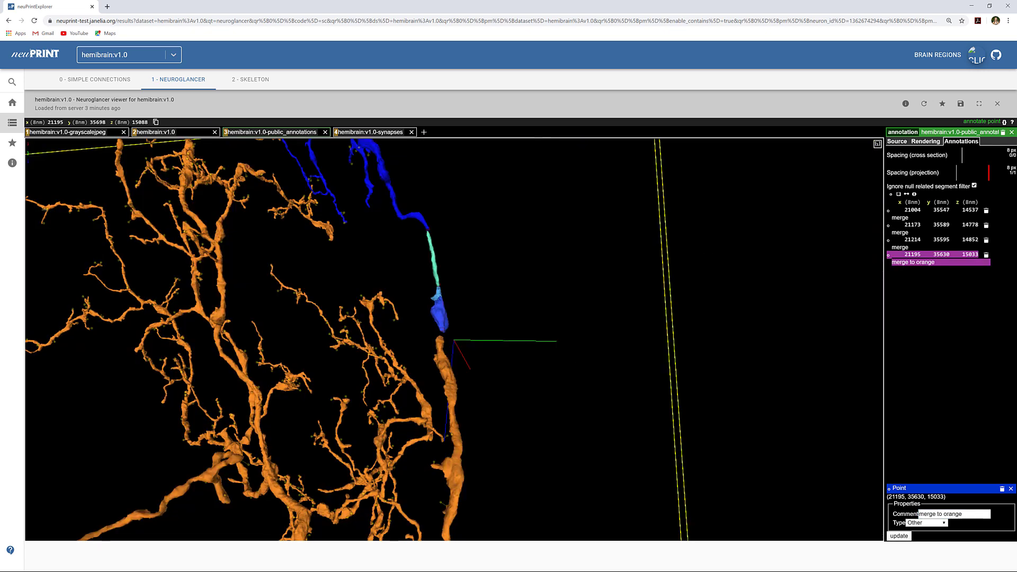
scroll(454, 340, "down", 8)
left_click_drag(453, 340, 540, 343)
scroll(454, 340, "down", 8)
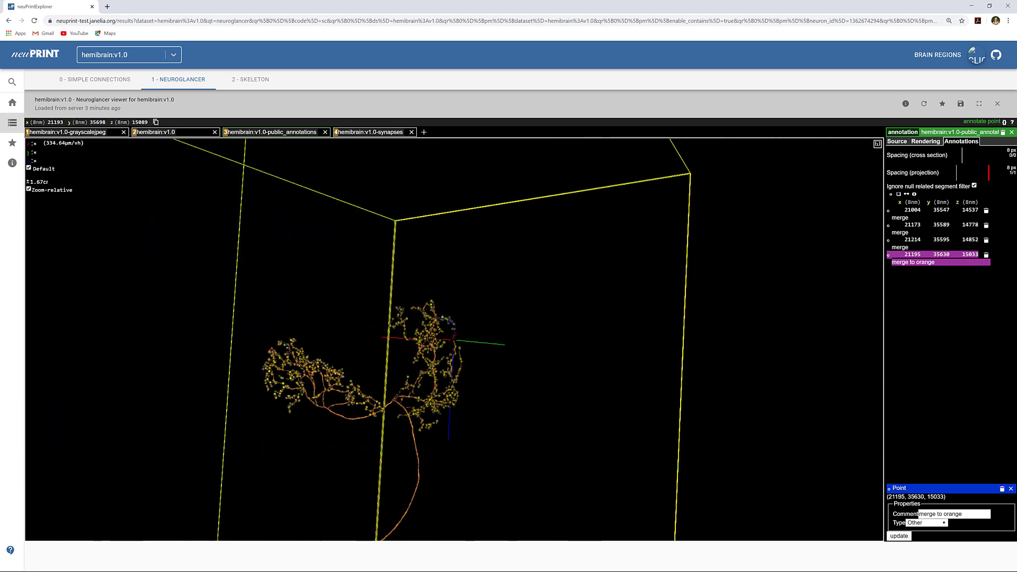
left_click_drag(454, 339, 741, 127)
left_click_drag(454, 402, 483, 399)
scroll(582, 281, "up", 12, "ctrl")
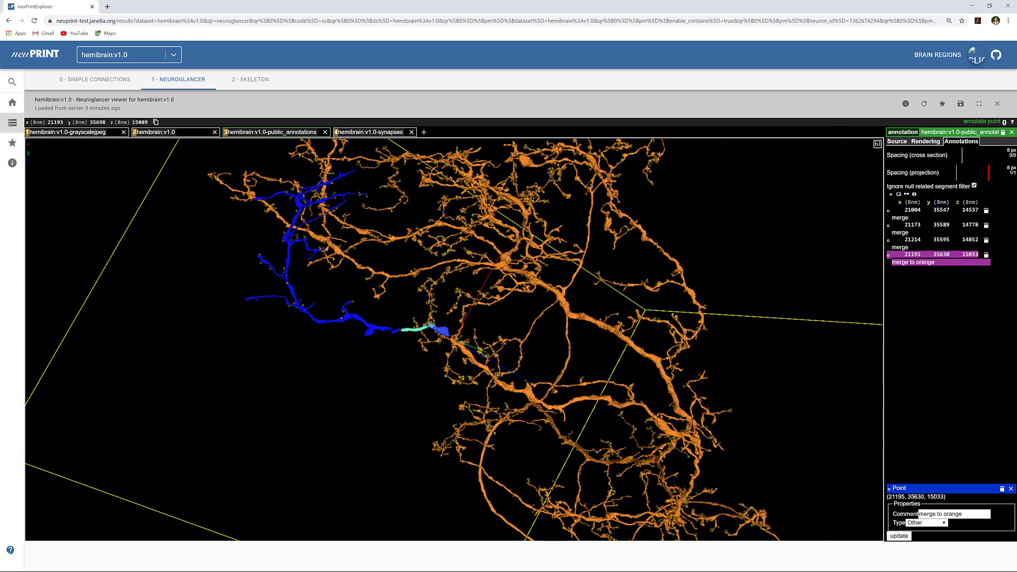